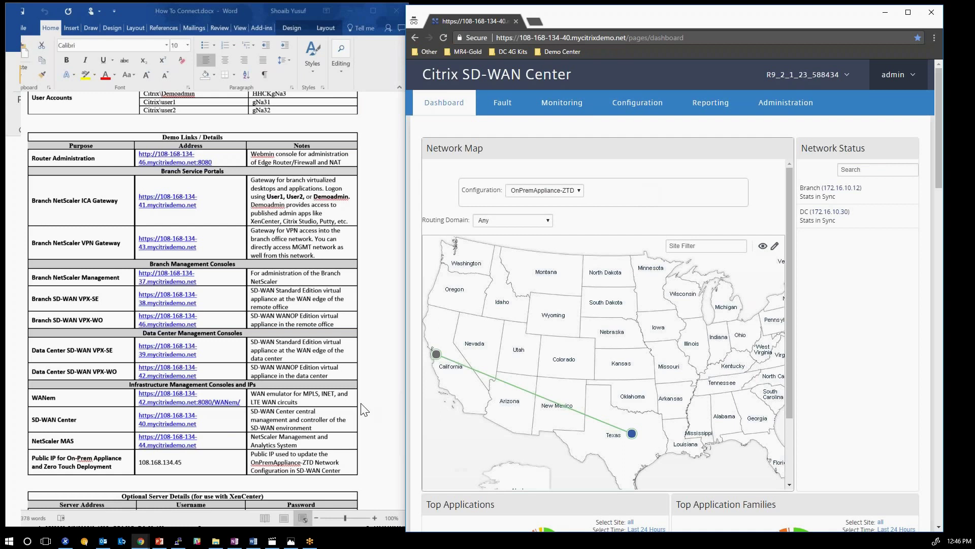
Copy the data center VPX-SE address from Word and load it in a new incognito tab.
{"action": "triple_click", "coordinate": [217, 428]}
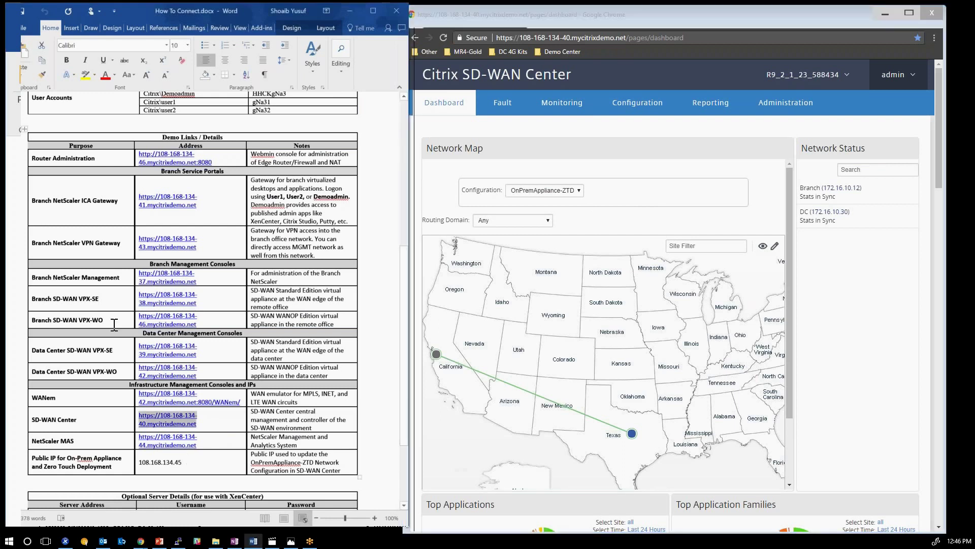
{"action": "triple_click", "coordinate": [178, 349]}
{"action": "key", "text": "ctrl+c"}
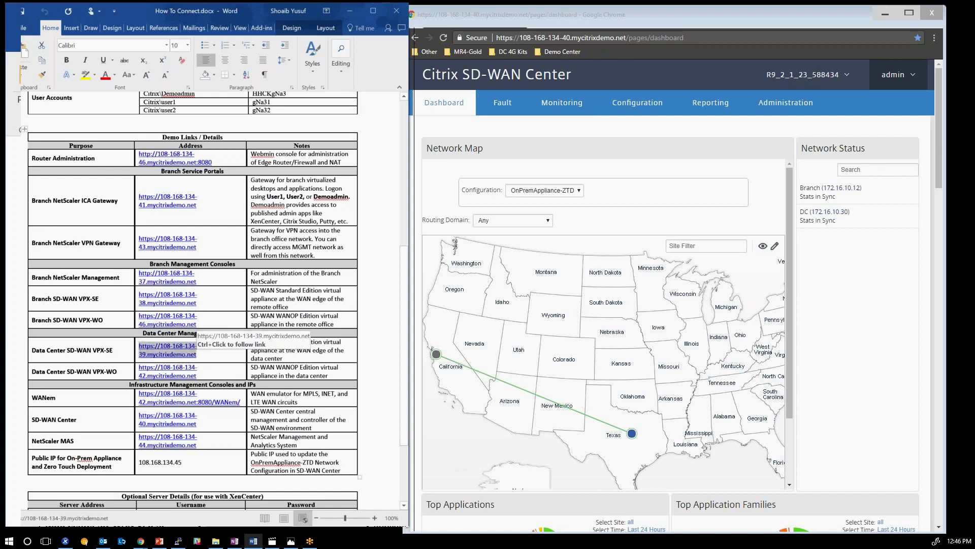
{"action": "left_click", "coordinate": [547, 20]}
{"action": "key", "text": "ctrl+shift+n"}
{"action": "key", "text": "ctrl+v"}
{"action": "key", "text": "Return"}
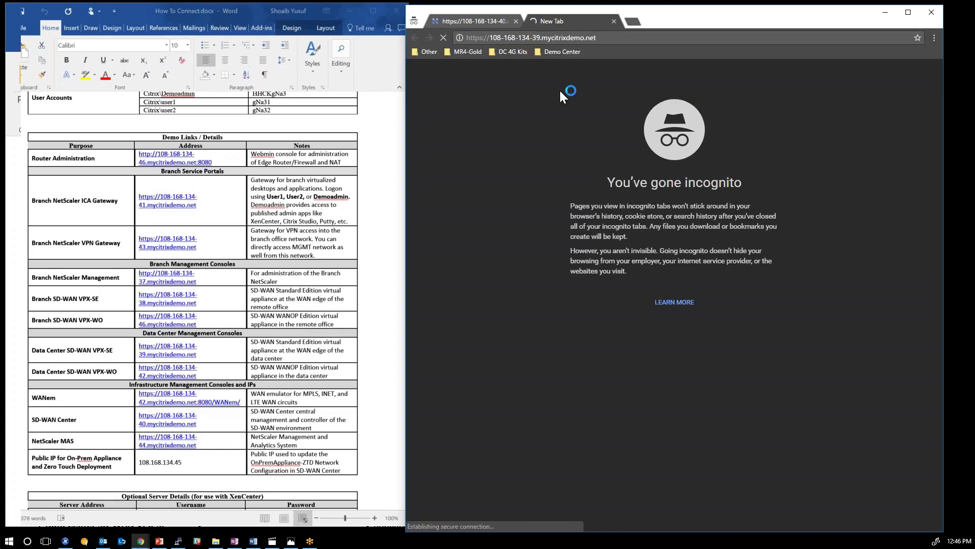
Select the admin account credentials row in the reference document.
{"action": "key", "text": "alt+Tab"}
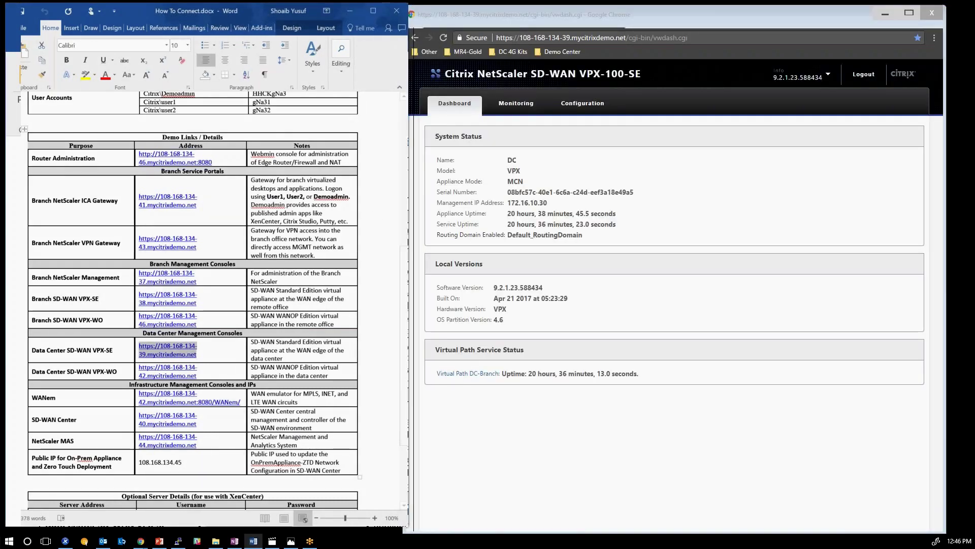
{"action": "scroll", "coordinate": [192, 299], "scroll_direction": "up", "scroll_amount": 3}
{"action": "scroll", "coordinate": [192, 300], "scroll_direction": "up", "scroll_amount": 1}
{"action": "left_click_drag", "start_coordinate": [143, 188], "coordinate": [356, 188]}
{"action": "left_click_drag", "start_coordinate": [143, 163], "coordinate": [355, 163]}
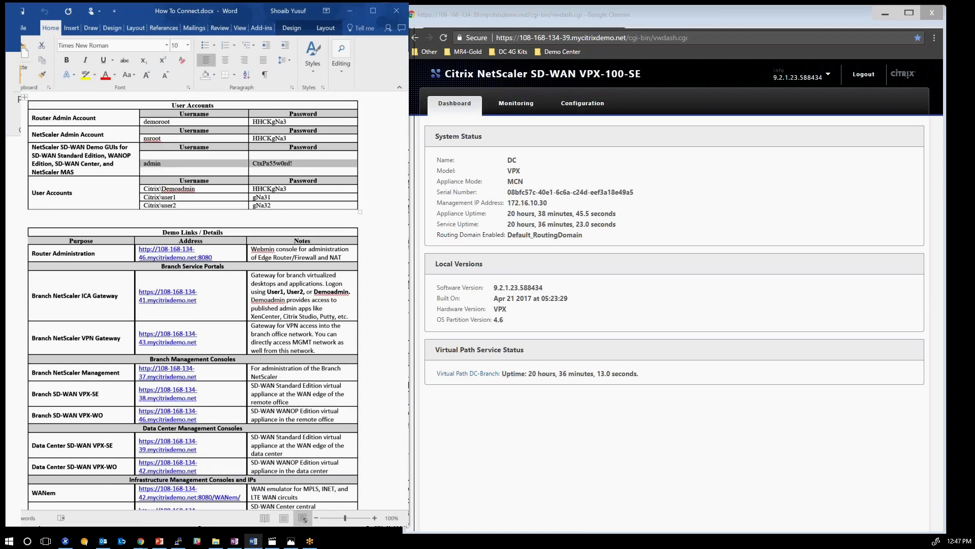
Open Monitoring > Statistics on the appliance and check that all six DC–Branch paths show GOOD.
{"action": "left_click", "coordinate": [545, 108]}
{"action": "left_click", "coordinate": [520, 96]}
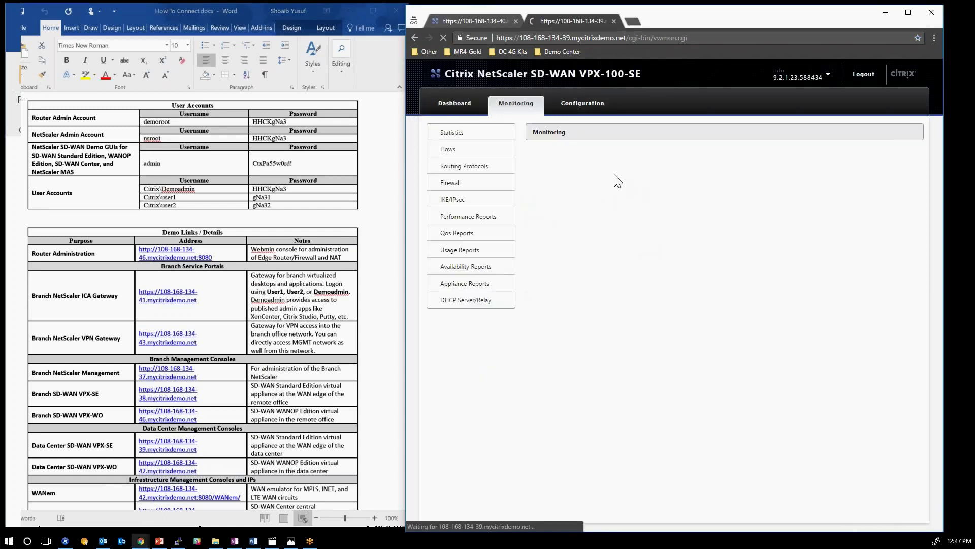
{"action": "left_click", "coordinate": [452, 133]}
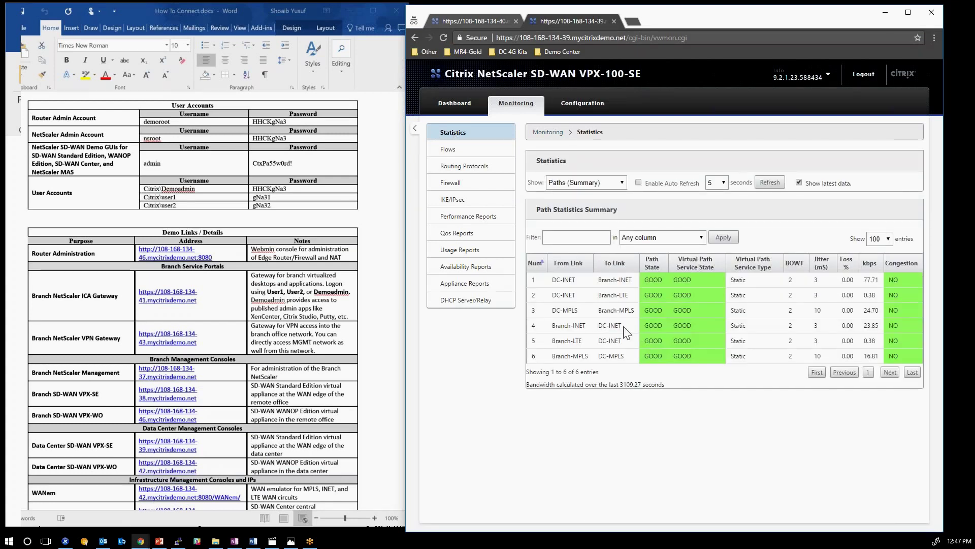
{"action": "left_click_drag", "start_coordinate": [598, 280], "coordinate": [635, 311]}
{"action": "left_click", "coordinate": [635, 311]}
From Configuration > Network Configuration, open the saved OnPremAppliance-ZTD package.
{"action": "left_click", "coordinate": [470, 22]}
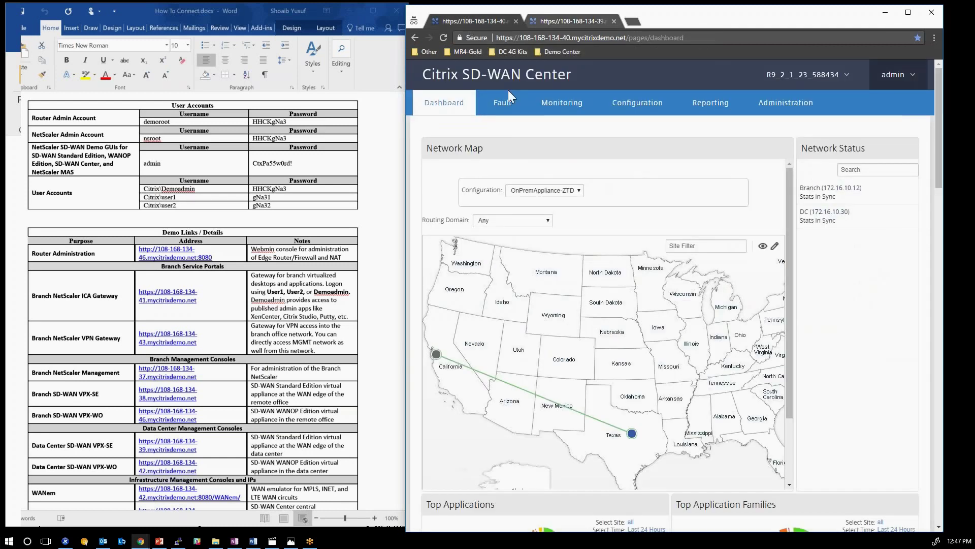
{"action": "left_click", "coordinate": [638, 103]}
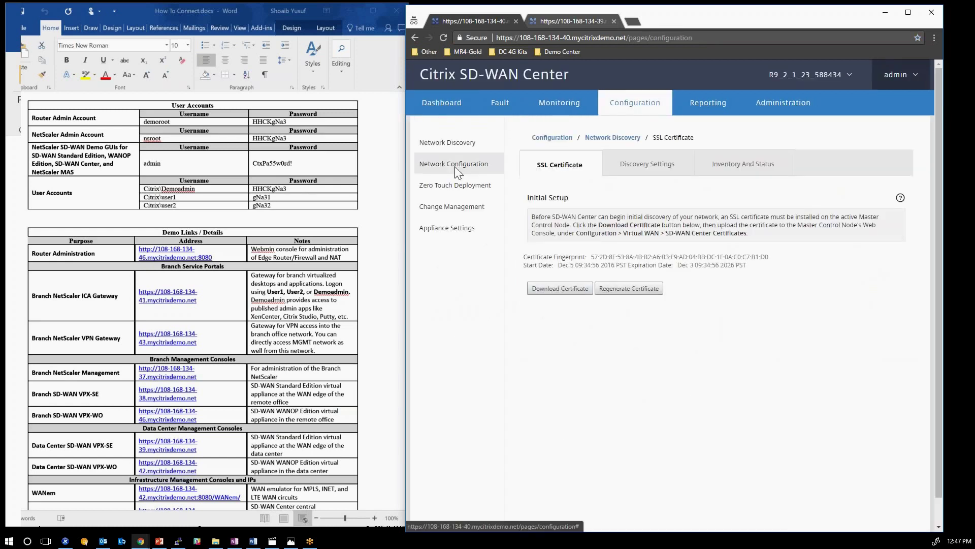
{"action": "left_click", "coordinate": [455, 164]}
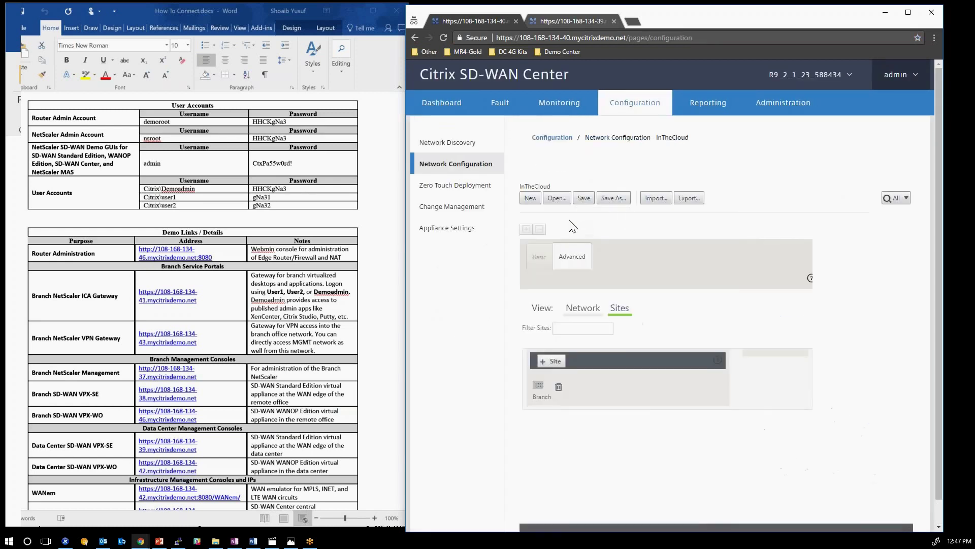
{"action": "left_click", "coordinate": [557, 198]}
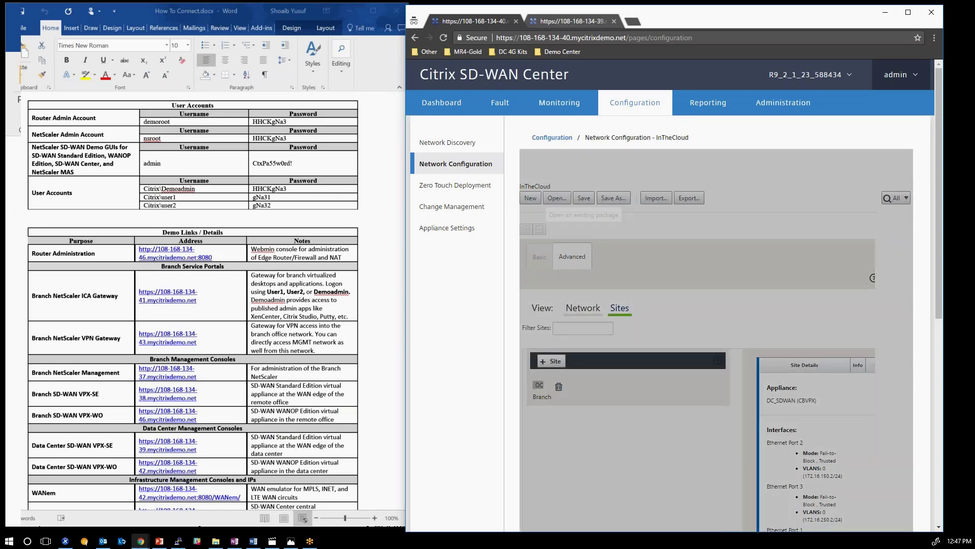
{"action": "left_click", "coordinate": [708, 273]}
{"action": "left_click", "coordinate": [682, 300]}
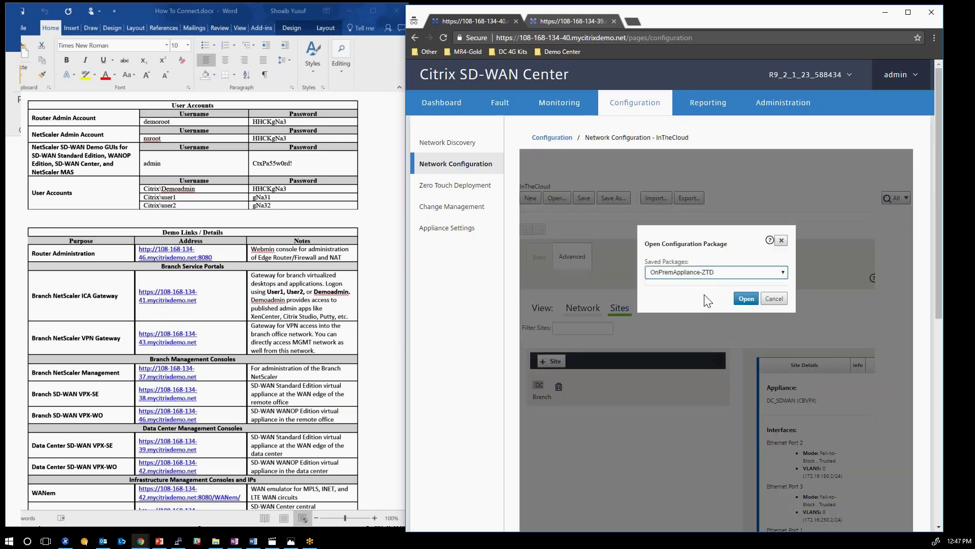
{"action": "left_click", "coordinate": [743, 303]}
{"action": "left_click", "coordinate": [744, 301]}
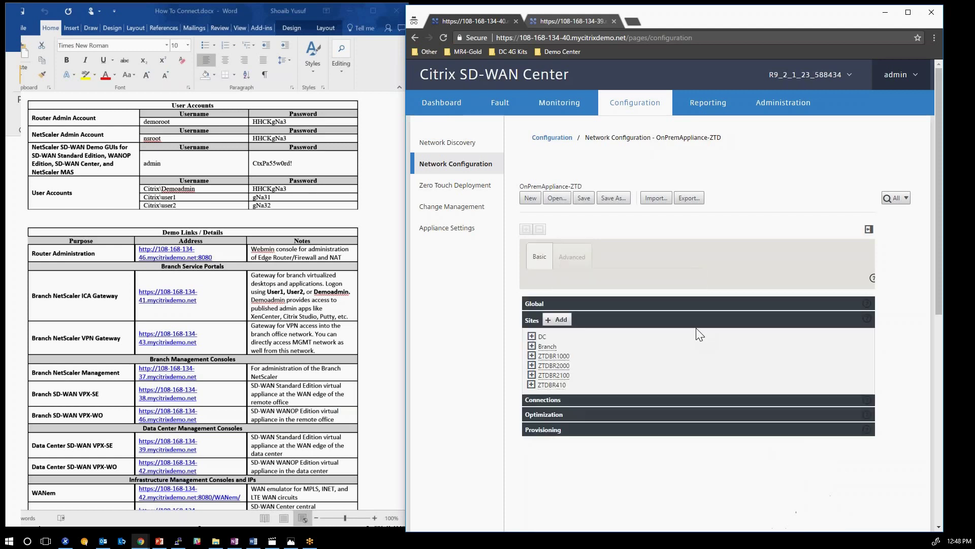
Expand DC > WAN Links > DC-INET to show its basic settings.
{"action": "left_click", "coordinate": [532, 336]}
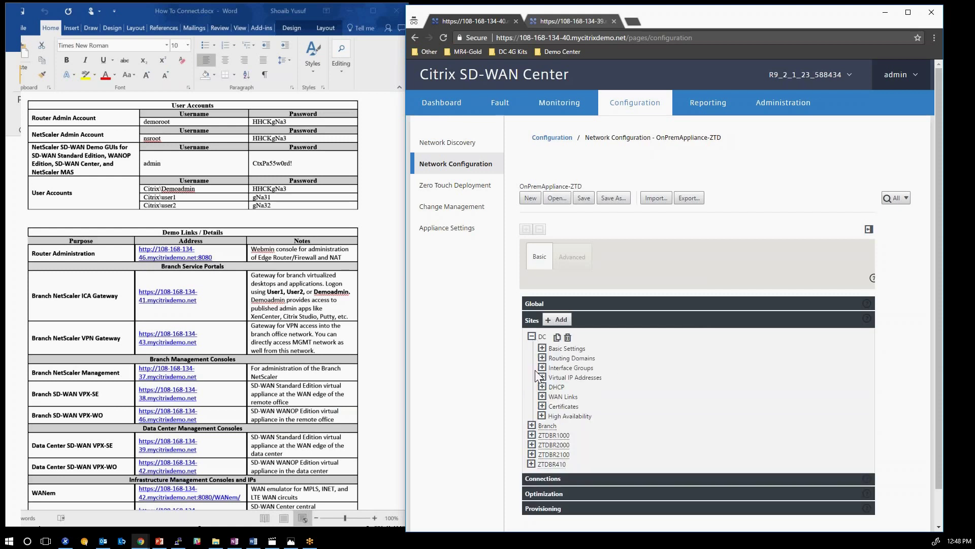
{"action": "left_click", "coordinate": [542, 396]}
{"action": "left_click", "coordinate": [553, 408]}
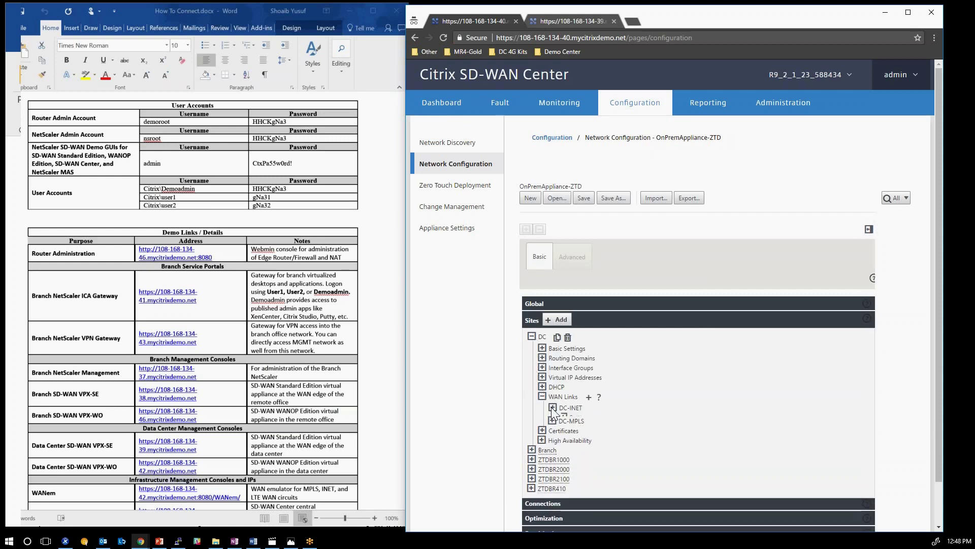
{"action": "left_click", "coordinate": [563, 419]}
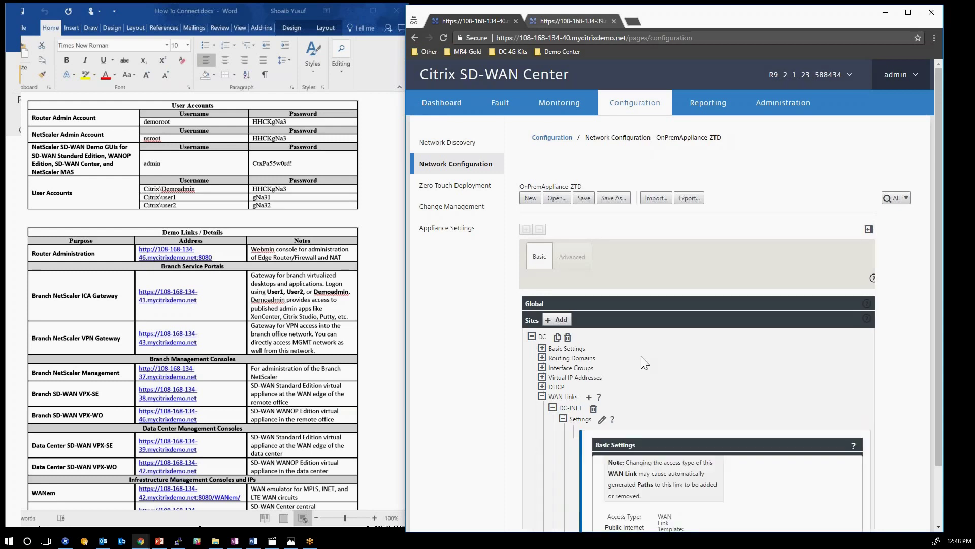
Copy the on-premises public IP address 108.168.134.45 from the reference document.
{"action": "left_click", "coordinate": [265, 390]}
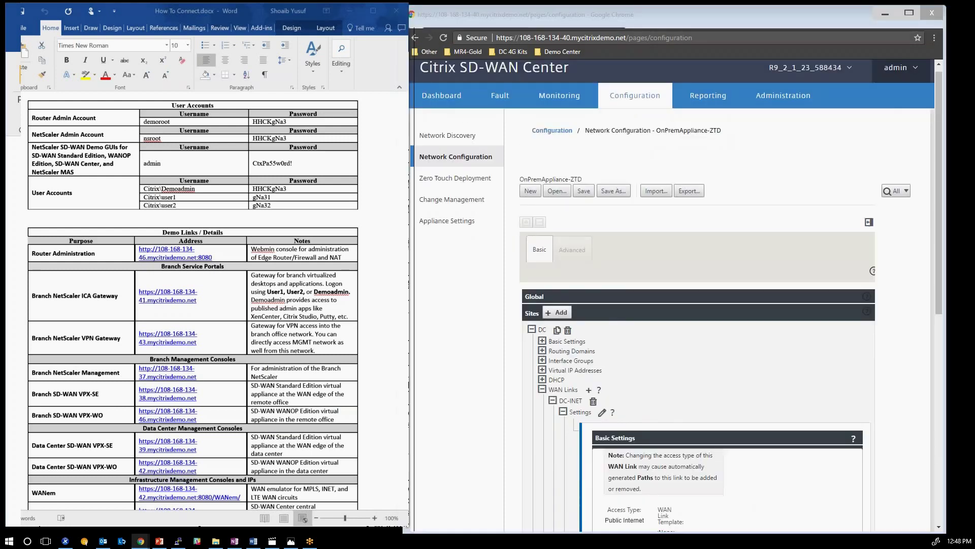
{"action": "scroll", "coordinate": [49, 277], "scroll_direction": "down", "scroll_amount": 5}
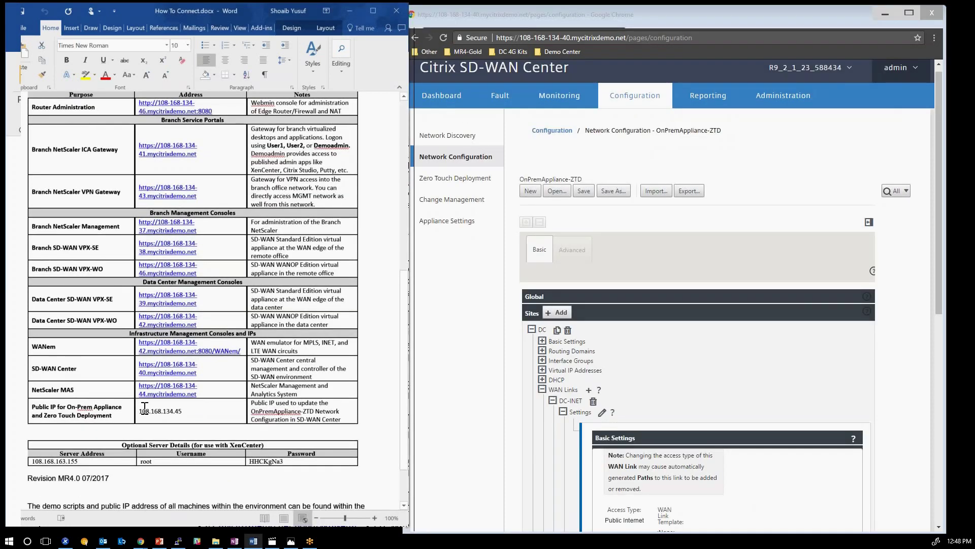
{"action": "left_click_drag", "start_coordinate": [184, 412], "coordinate": [139, 412]}
{"action": "right_click", "coordinate": [154, 412]}
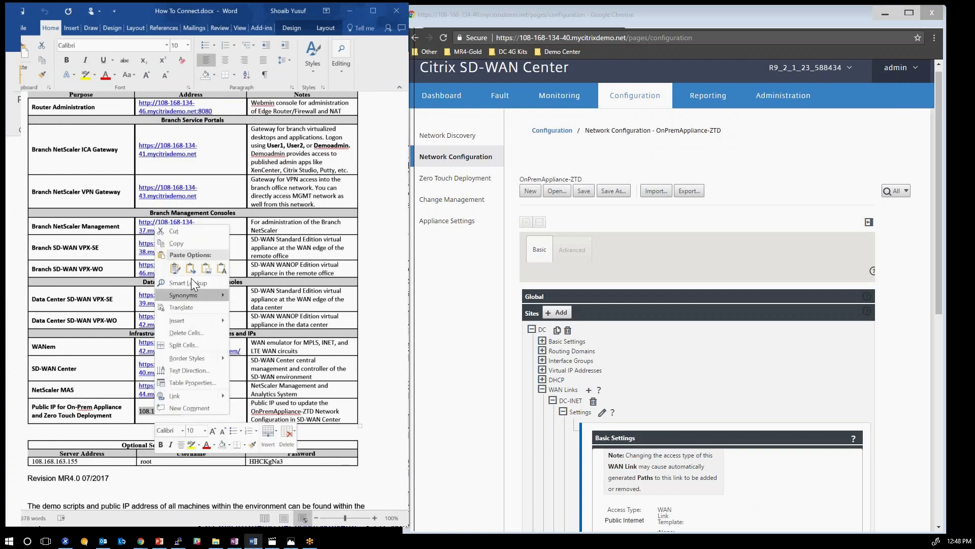
{"action": "left_click", "coordinate": [181, 241]}
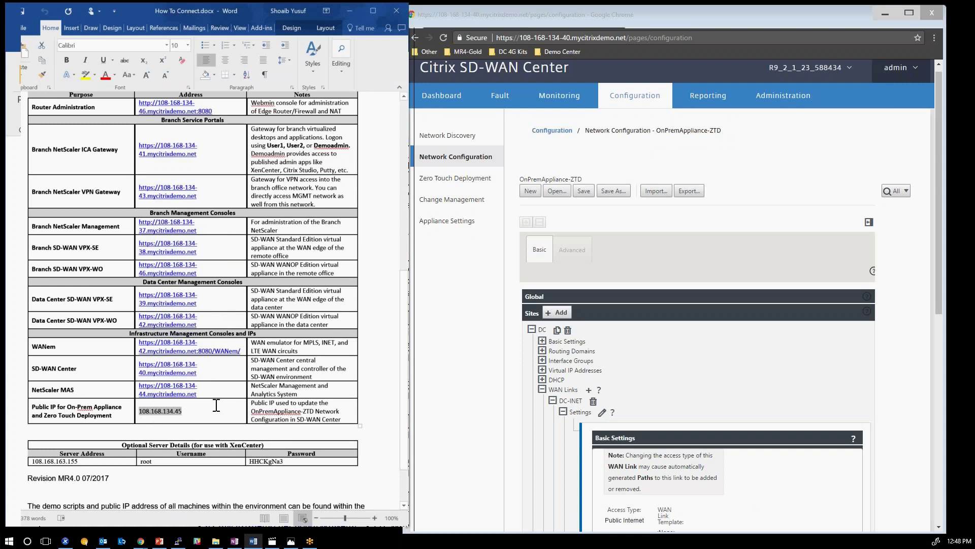
{"action": "scroll", "coordinate": [401, 374], "scroll_direction": "down", "scroll_amount": 3}
Paste 108.168.134.45 as DC-INET's Public IP Address and apply the change.
{"action": "left_click", "coordinate": [411, 378]}
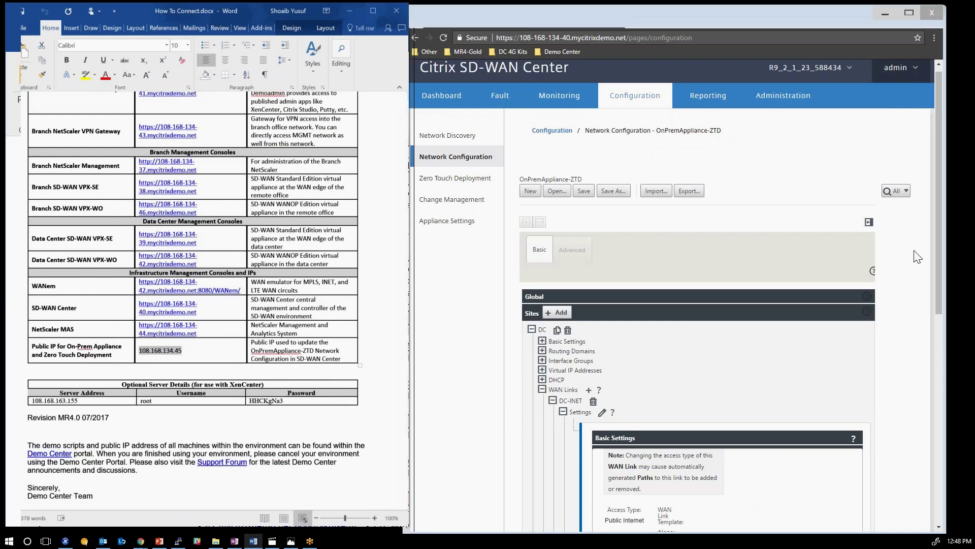
{"action": "left_click_drag", "start_coordinate": [939, 225], "coordinate": [950, 360]}
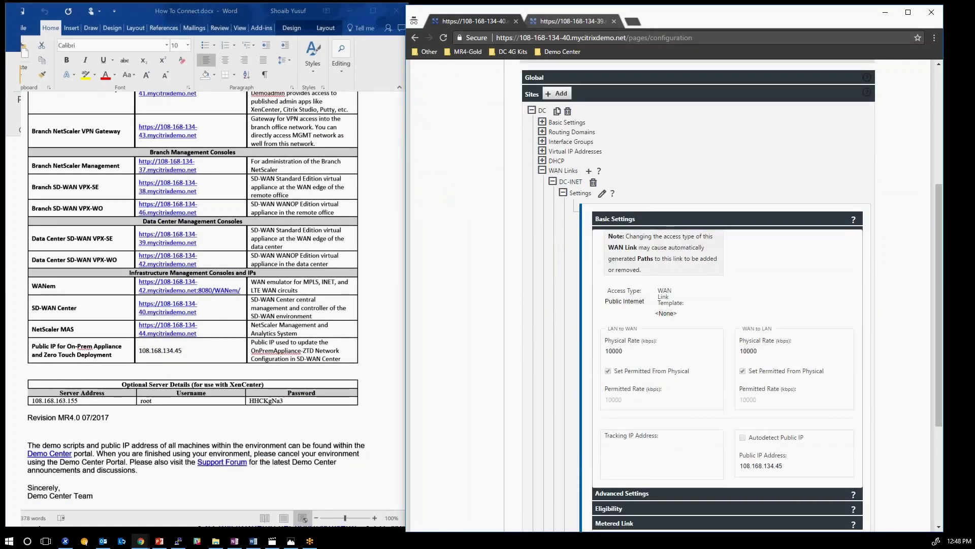
{"action": "left_click", "coordinate": [602, 193]}
{"action": "double_click", "coordinate": [760, 444]}
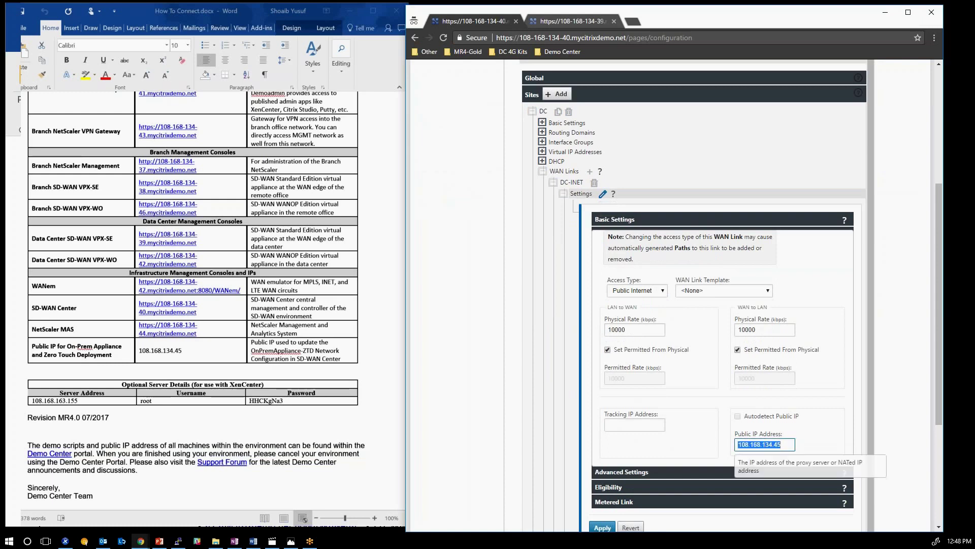
{"action": "right_click", "coordinate": [758, 443]}
{"action": "left_click", "coordinate": [783, 331]}
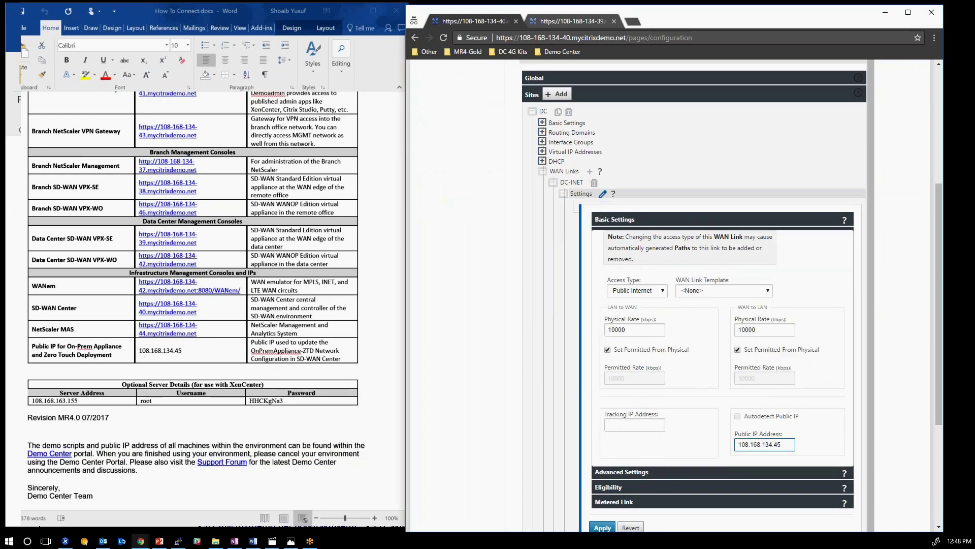
{"action": "left_click", "coordinate": [601, 529]}
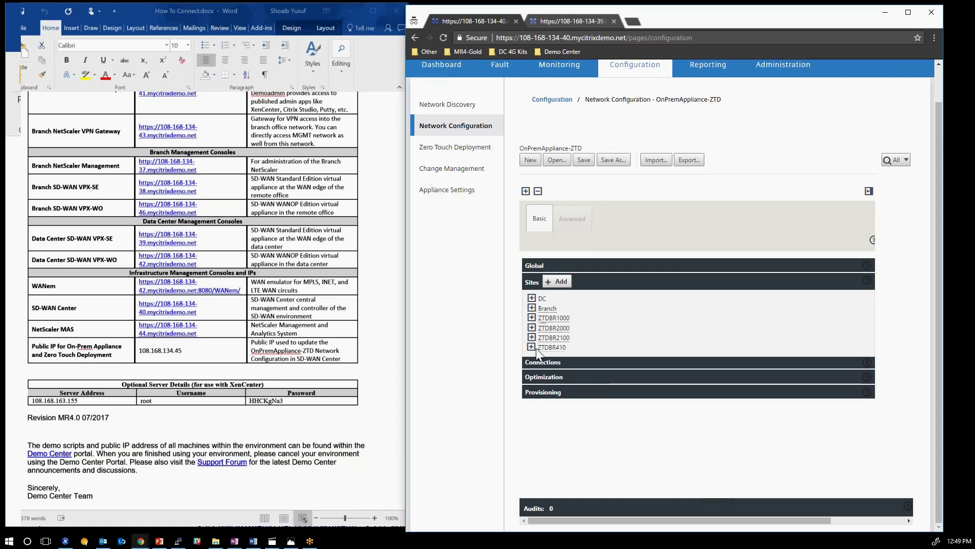
Inspect the virtual IP address tables of the ZTDBR1000 and ZTDBR2000 sites.
{"action": "left_click", "coordinate": [532, 318]}
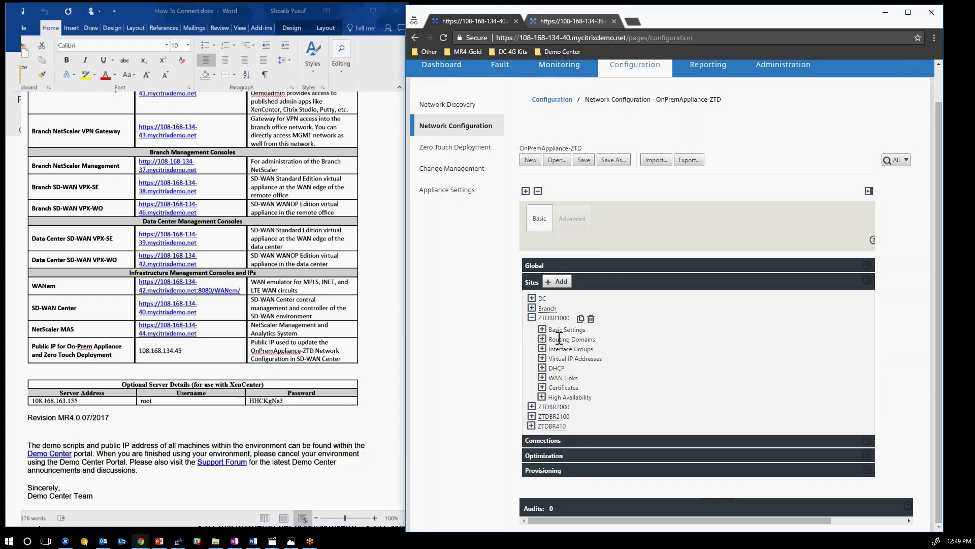
{"action": "left_click", "coordinate": [543, 378]}
{"action": "left_click", "coordinate": [542, 379]}
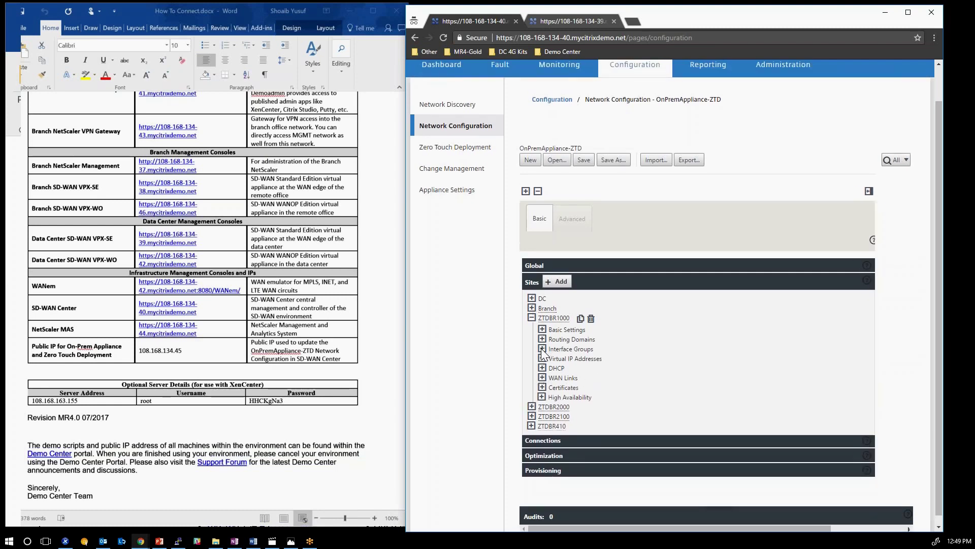
{"action": "left_click", "coordinate": [543, 358]}
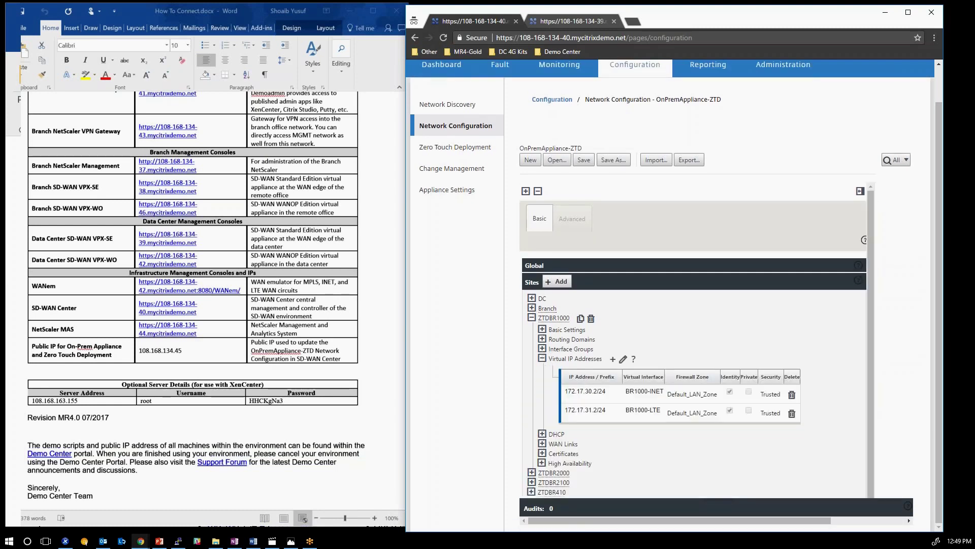
{"action": "left_click", "coordinate": [548, 472]}
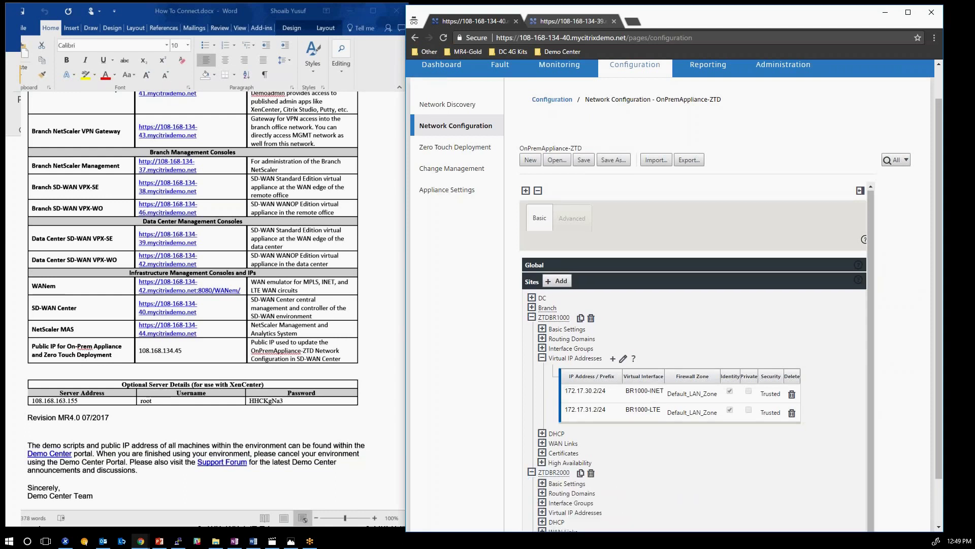
{"action": "left_click", "coordinate": [542, 512]}
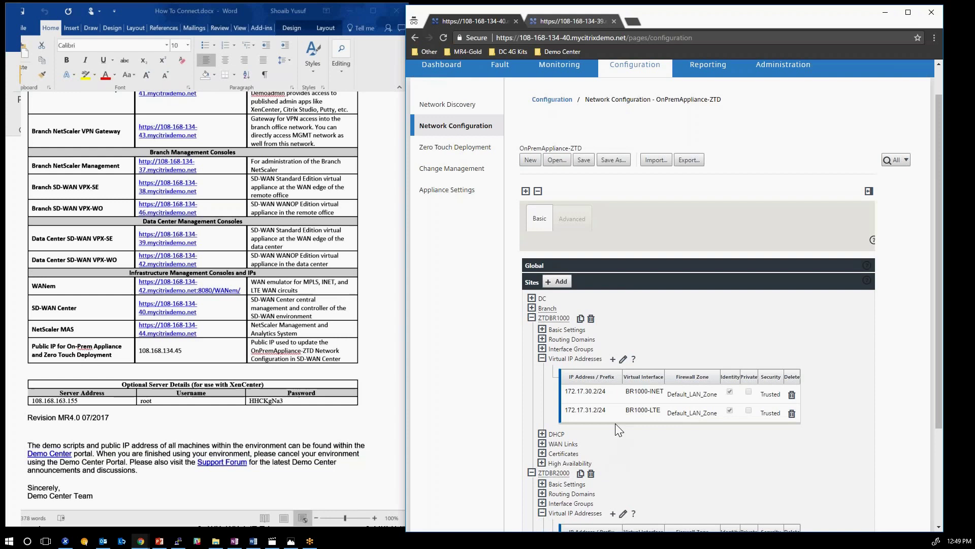
{"action": "scroll", "coordinate": [597, 414], "scroll_direction": "down", "scroll_amount": 4}
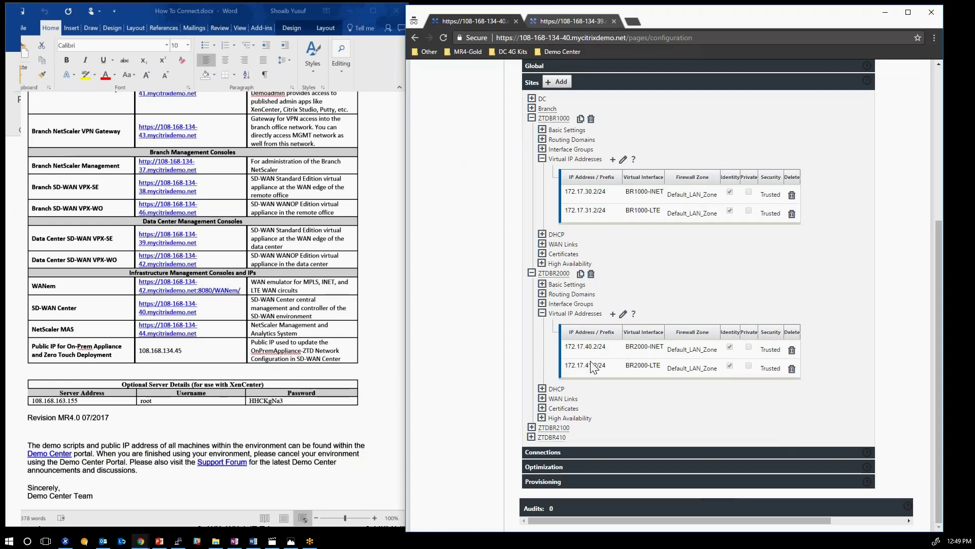
Inspect ZTDBR2100's virtual IPs, collapse the branch sites, and open the on-prem demo diagram.
{"action": "left_click", "coordinate": [532, 427]}
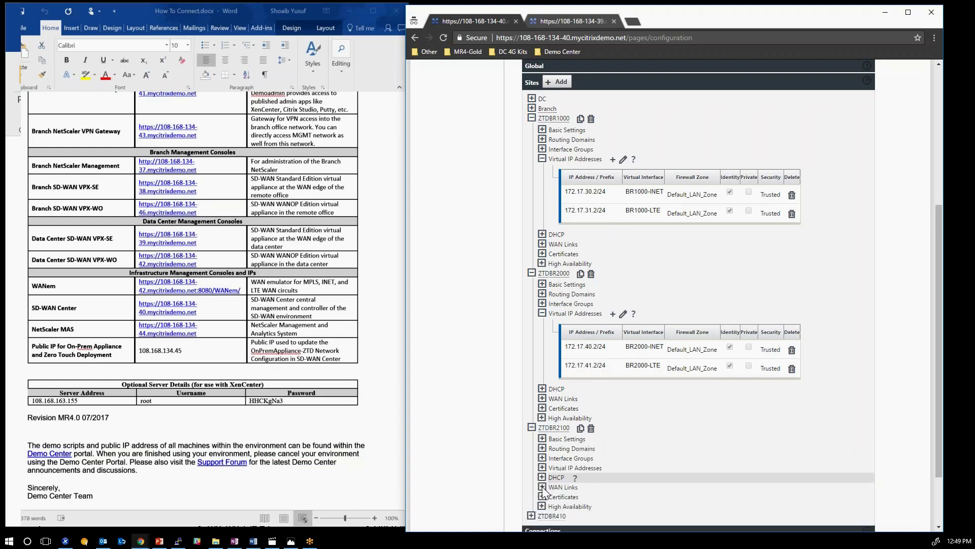
{"action": "left_click", "coordinate": [542, 486]}
{"action": "left_click", "coordinate": [542, 467]}
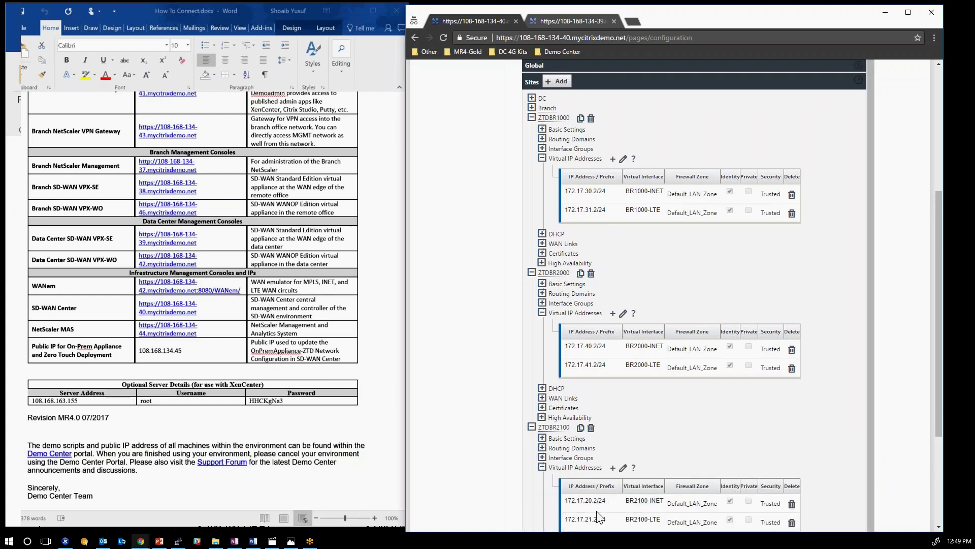
{"action": "left_click", "coordinate": [532, 272]}
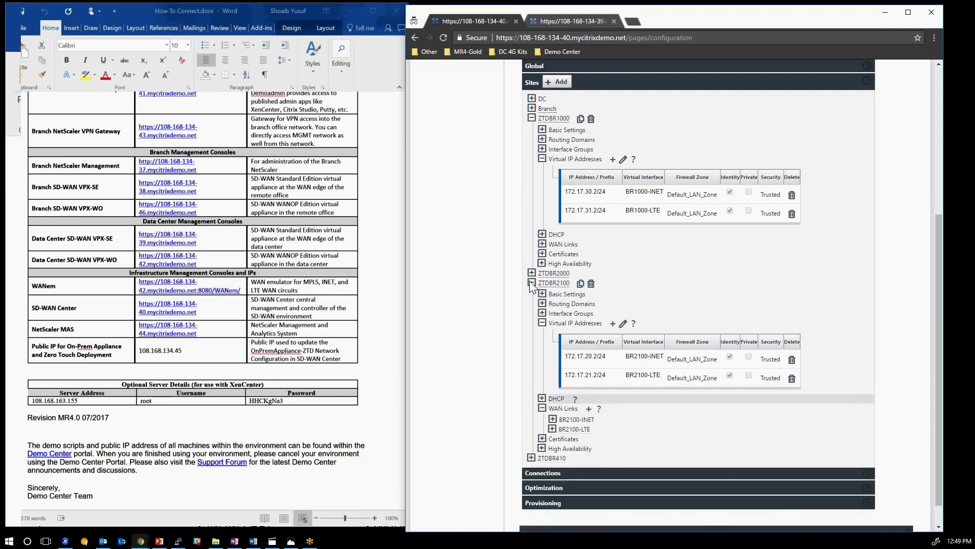
{"action": "left_click", "coordinate": [532, 283]}
{"action": "left_click", "coordinate": [290, 540]}
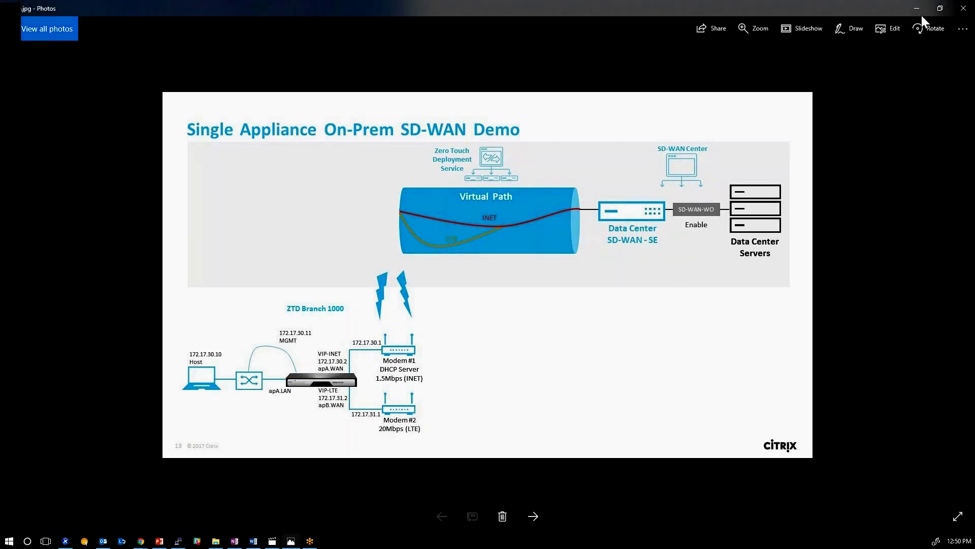
Close the demo diagram in Photos with Alt+F4.
{"action": "key", "text": "alt+F4"}
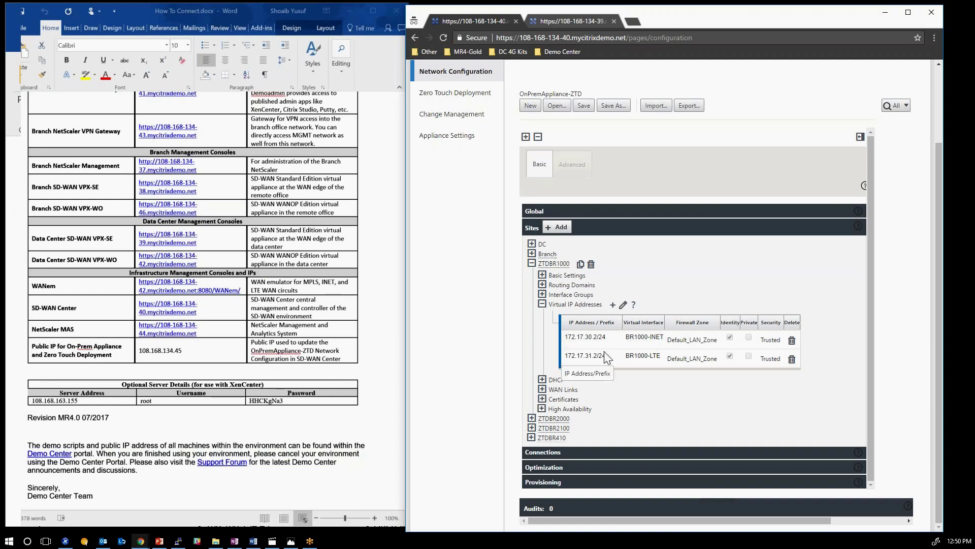
Save OnPremAppliance-ZTD, export it to the Change Management inbox with overwrite, and return to the DC appliance tab.
{"action": "scroll", "coordinate": [607, 358], "scroll_direction": "up", "scroll_amount": 2}
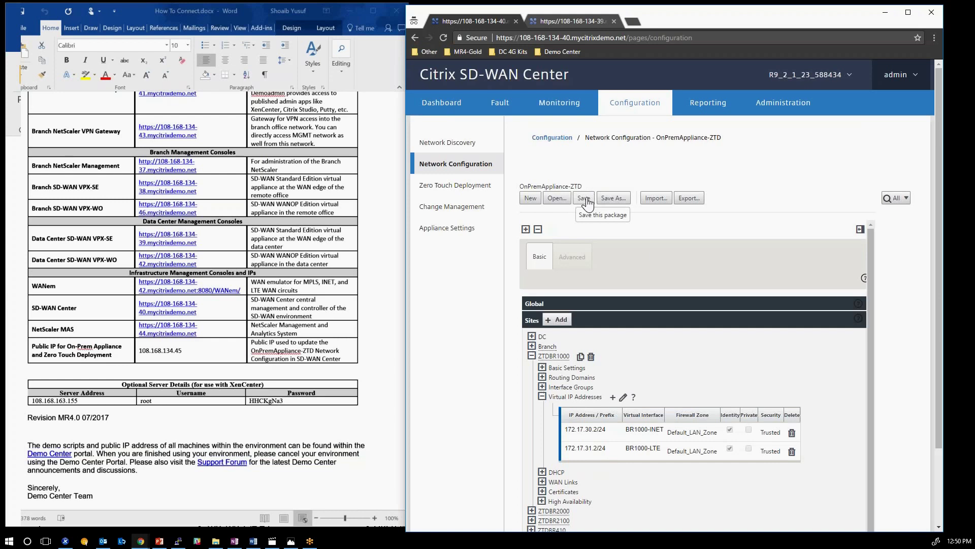
{"action": "left_click", "coordinate": [585, 199]}
{"action": "left_click", "coordinate": [689, 217]}
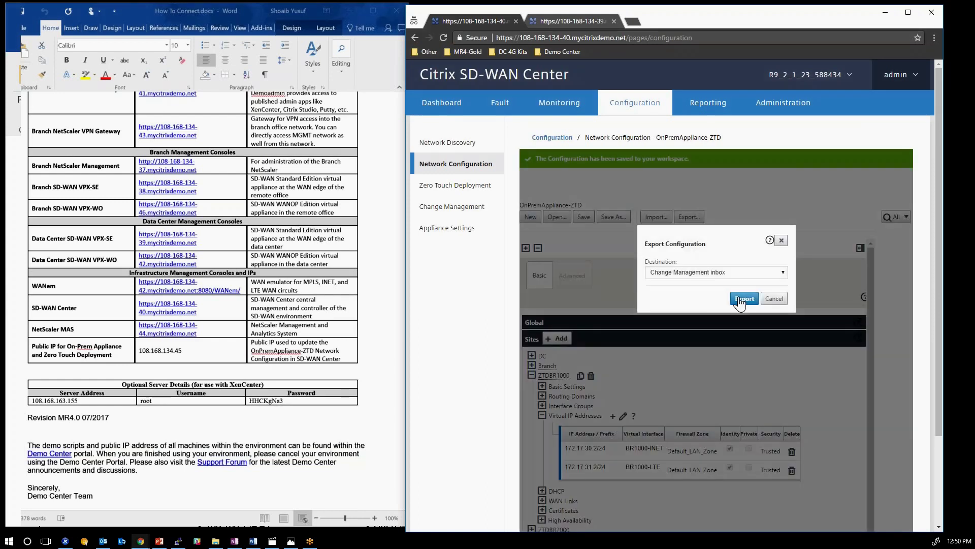
{"action": "left_click", "coordinate": [741, 298]}
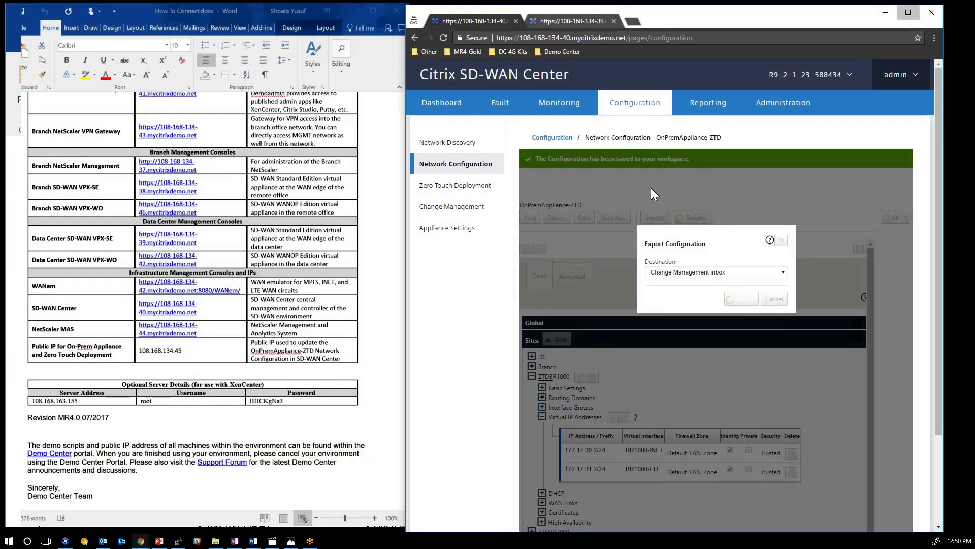
{"action": "left_click", "coordinate": [909, 12]}
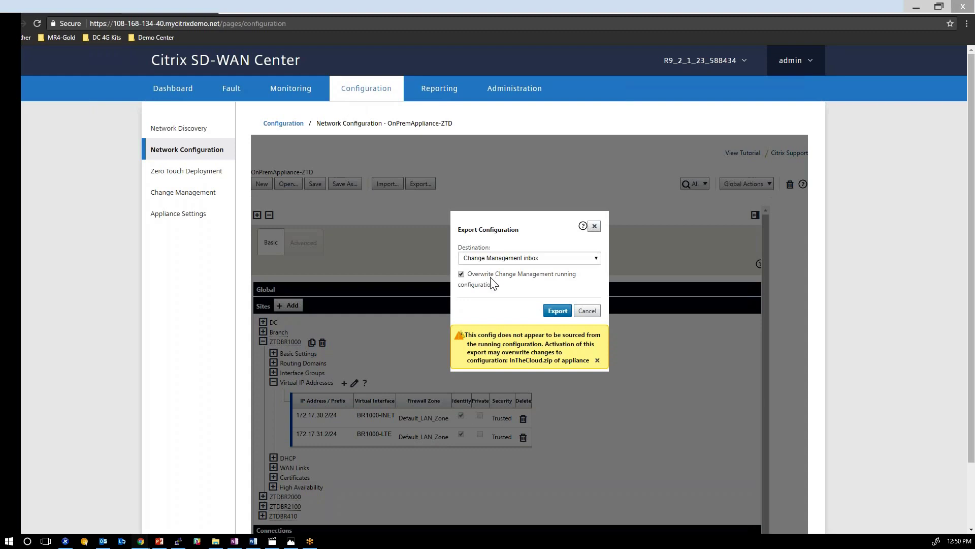
{"action": "left_click", "coordinate": [558, 311]}
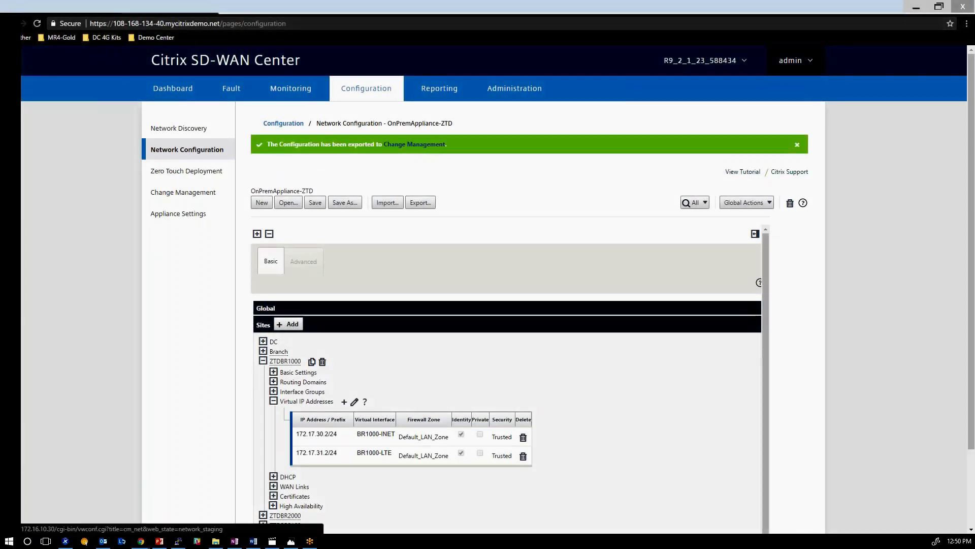
{"action": "left_click", "coordinate": [156, 2]}
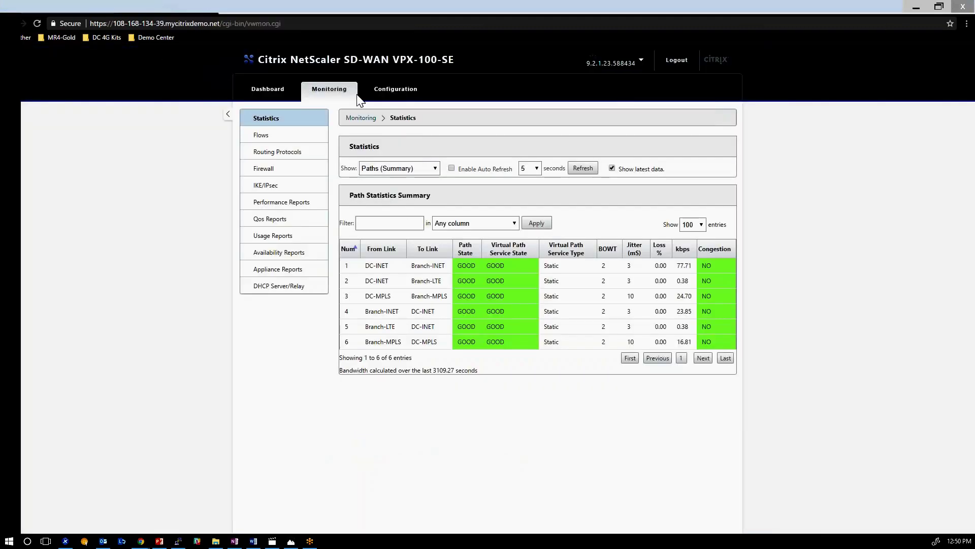
Begin Change Management under Configuration > Virtual WAN to upload and verify OnPremAppliance-ZTD.zip.
{"action": "left_click", "coordinate": [382, 100]}
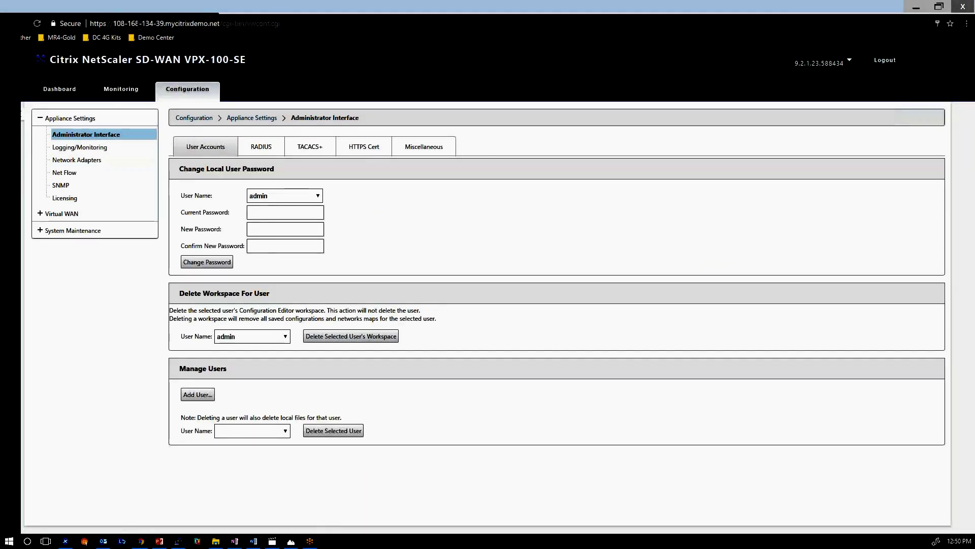
{"action": "left_click", "coordinate": [62, 214]}
{"action": "left_click", "coordinate": [84, 178]}
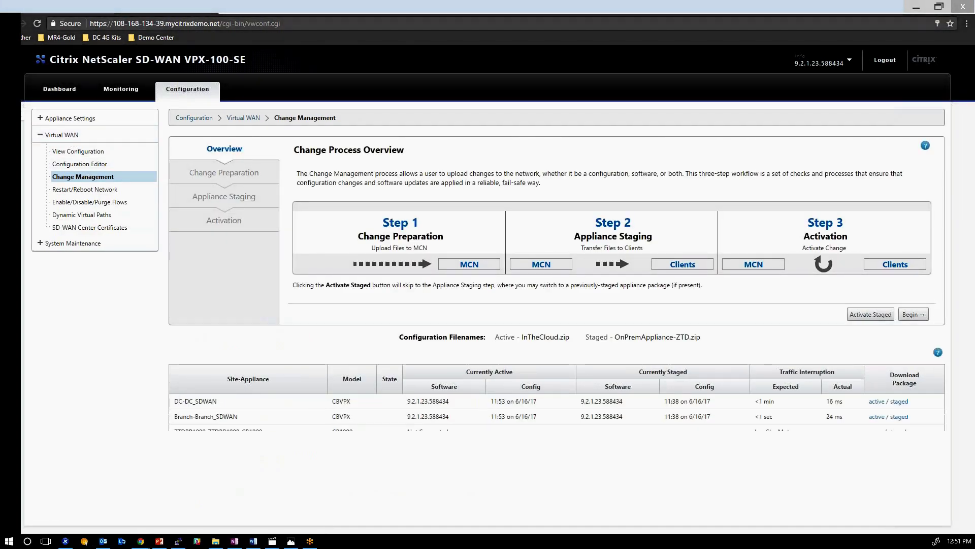
{"action": "left_click", "coordinate": [913, 314]}
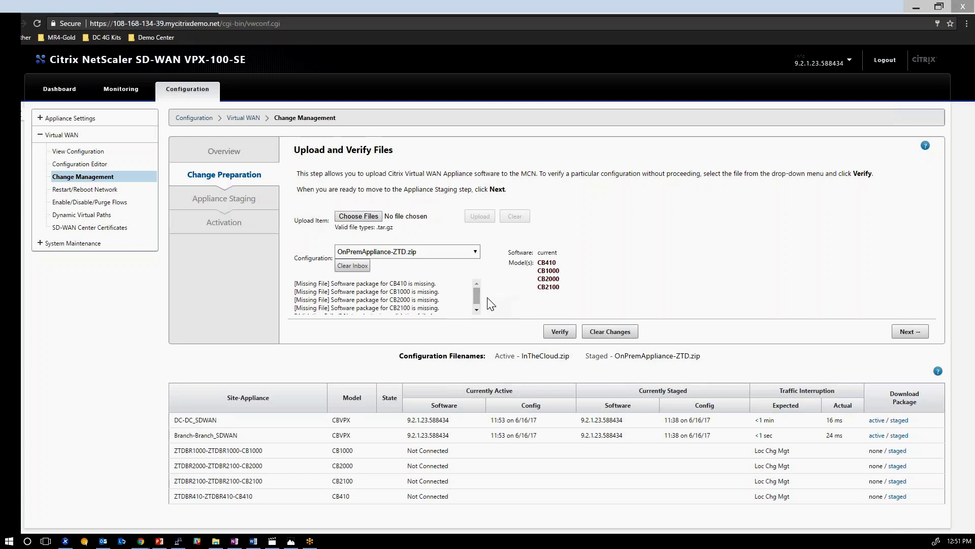
Review the listed appliance models, singling out the CB1000 model.
{"action": "left_click_drag", "start_coordinate": [542, 264], "coordinate": [575, 287]}
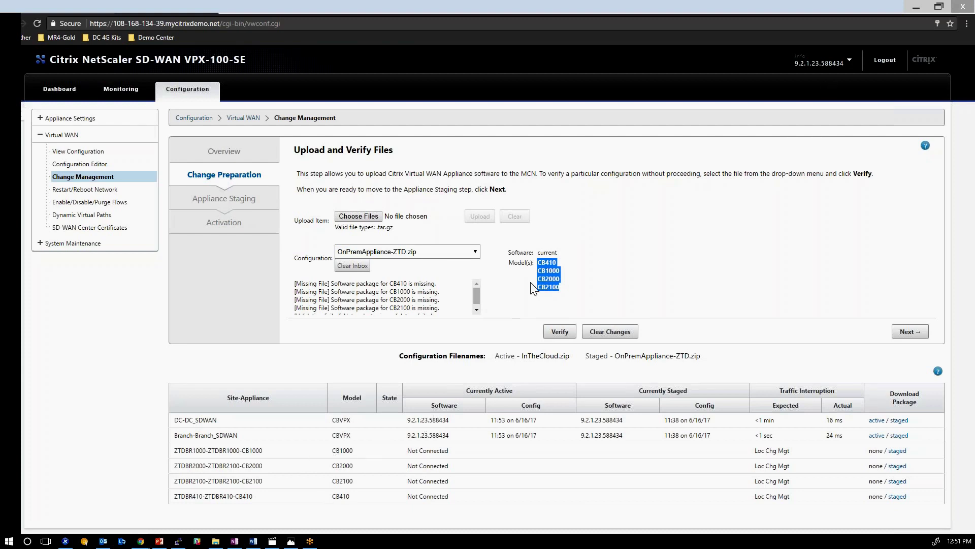
{"action": "mouse_move", "coordinate": [554, 273]}
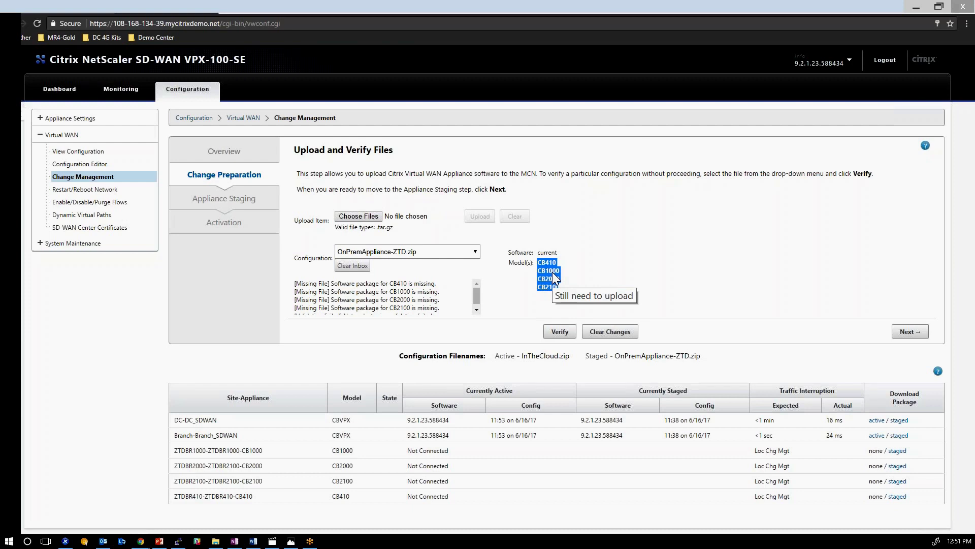
{"action": "double_click", "coordinate": [538, 270]}
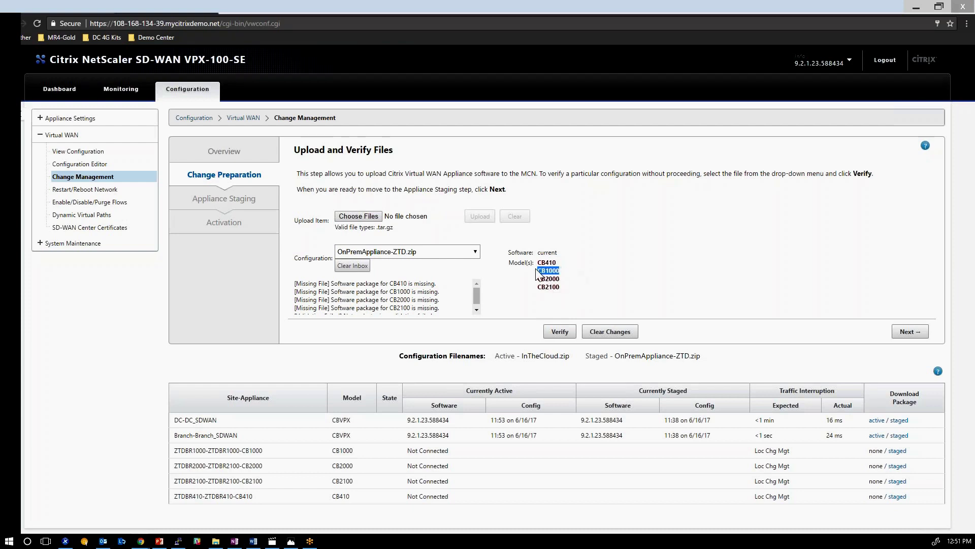
{"action": "double_click", "coordinate": [540, 270]}
{"action": "mouse_move", "coordinate": [551, 279]}
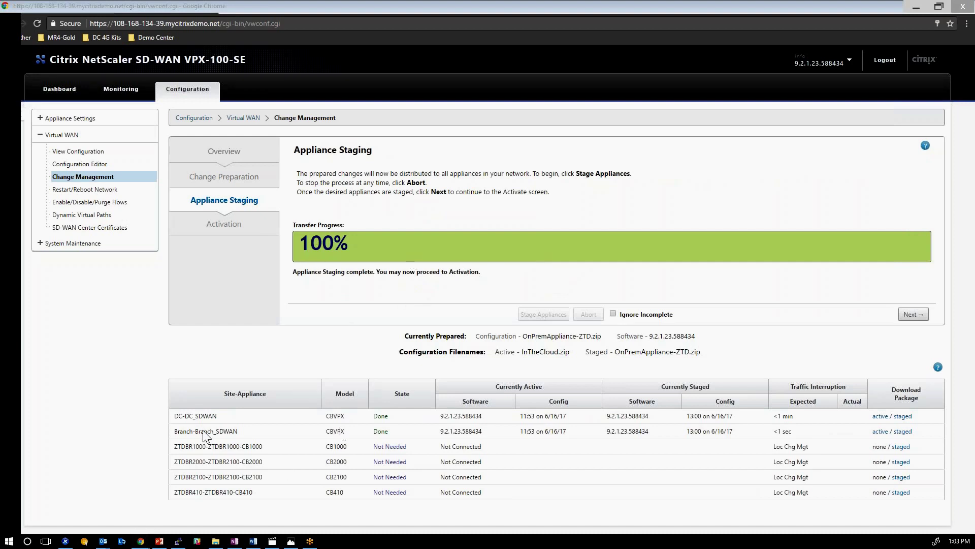
{"action": "left_click_drag", "start_coordinate": [177, 418], "coordinate": [382, 418]}
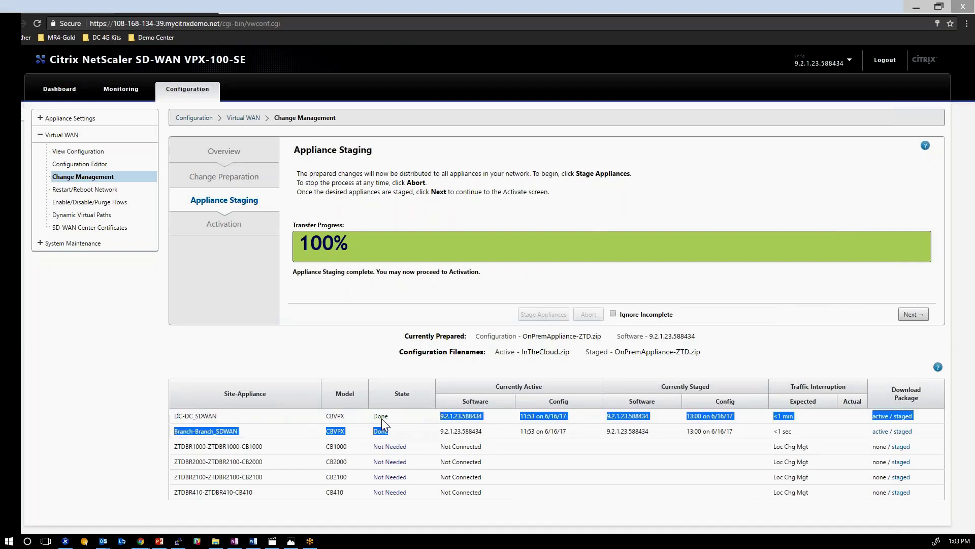
{"action": "left_click", "coordinate": [208, 424]}
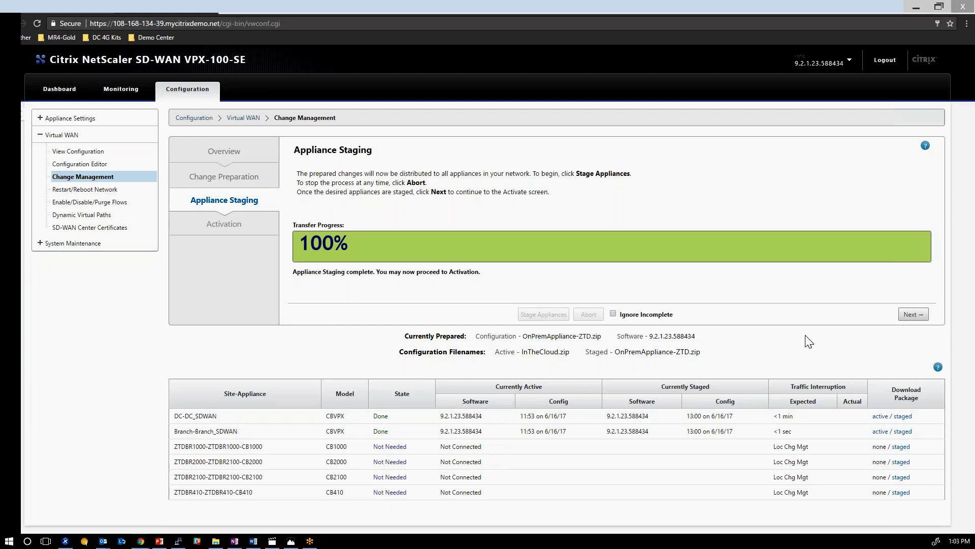
Activate the staged OnPremAppliance-ZTD configuration, confirm with OK, and finish with Done.
{"action": "left_click", "coordinate": [913, 314]}
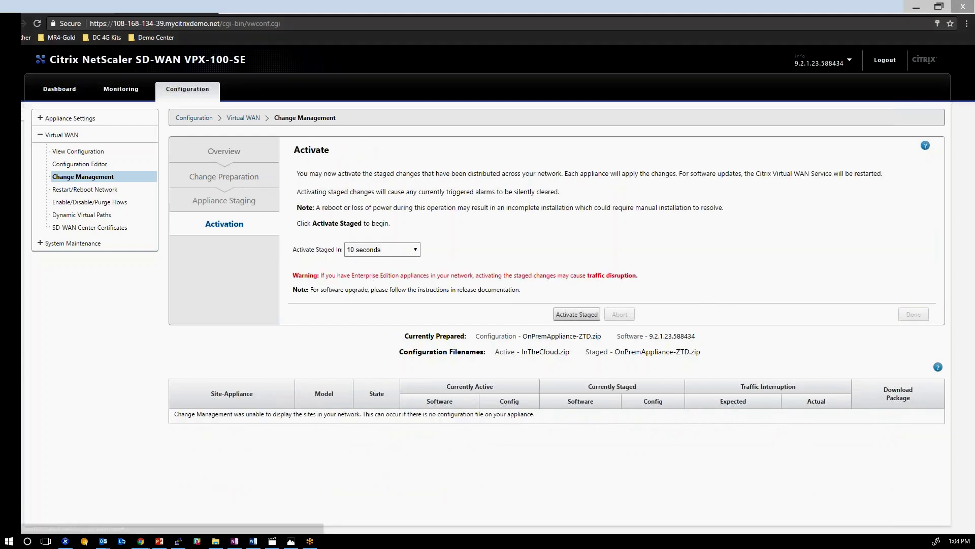
{"action": "left_click", "coordinate": [577, 314]}
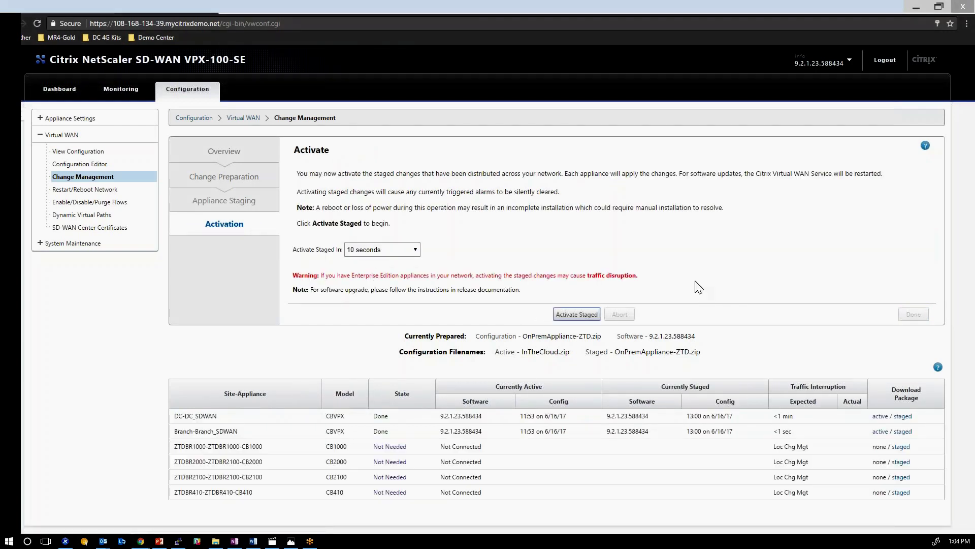
{"action": "left_click", "coordinate": [528, 131]}
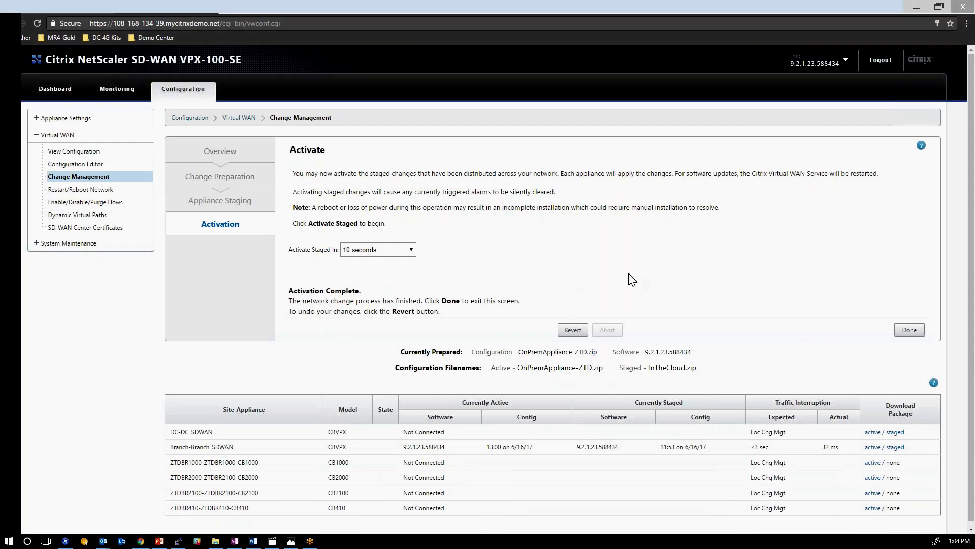
{"action": "left_click", "coordinate": [909, 330]}
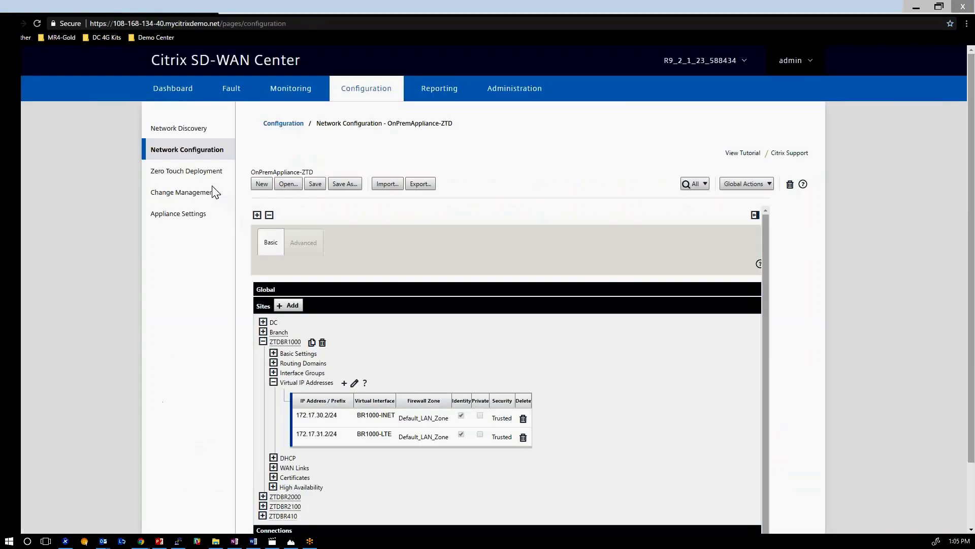
Open Zero Touch Deployment, then switch to the DC appliance's vwdash.cgi dashboard tab.
{"action": "left_click", "coordinate": [202, 172]}
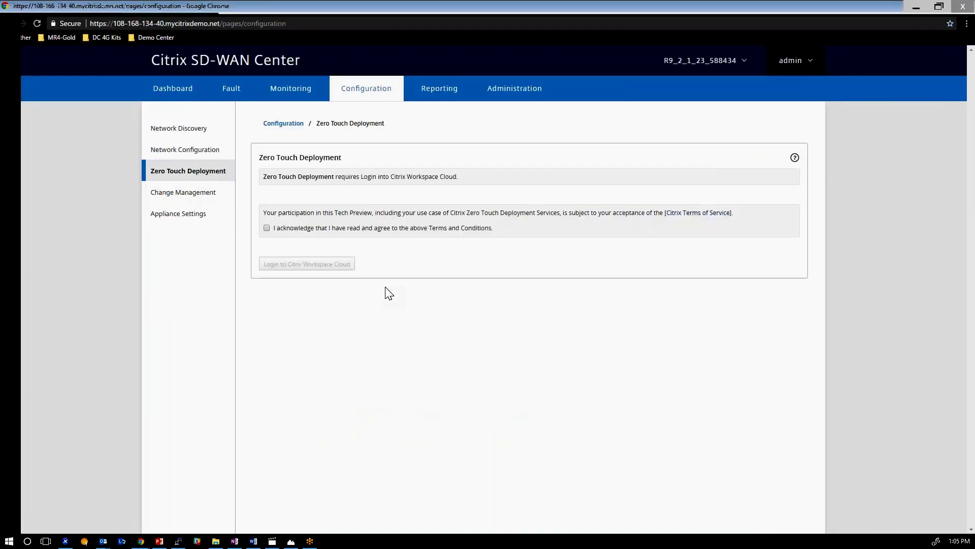
{"action": "left_click", "coordinate": [166, 6]}
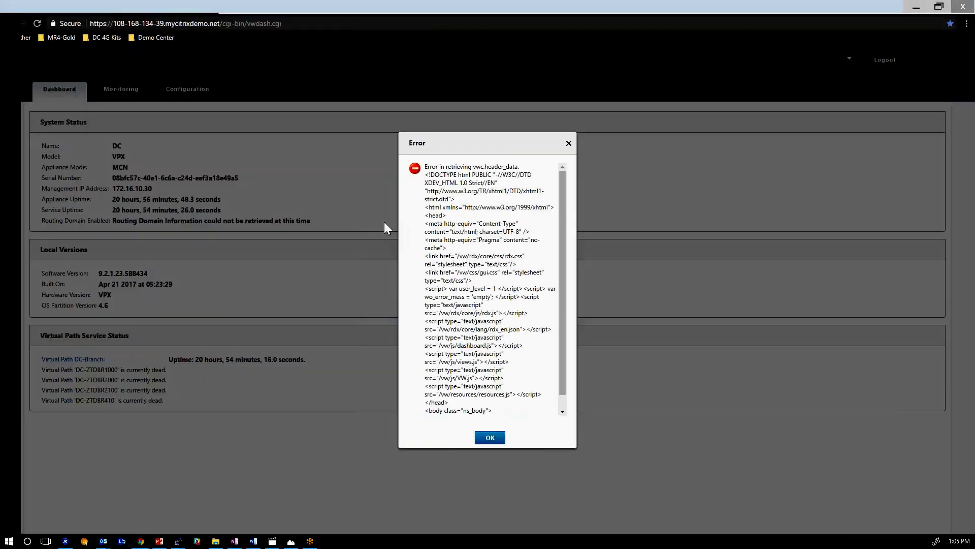
Reload the appliance, open Monitoring > Statistics and review the path rows, including Branch-INET and Branch-LTE.
{"action": "left_click", "coordinate": [38, 23]}
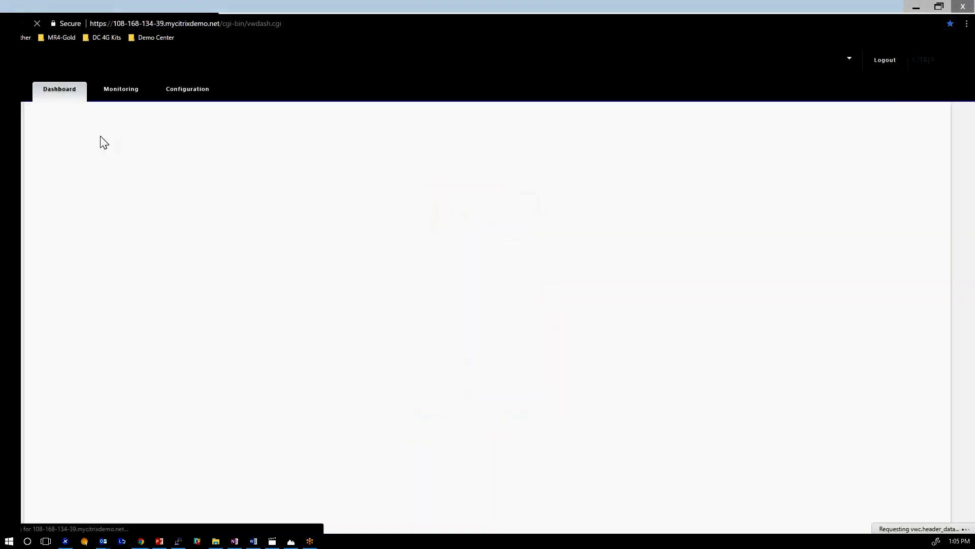
{"action": "left_click", "coordinate": [121, 89]}
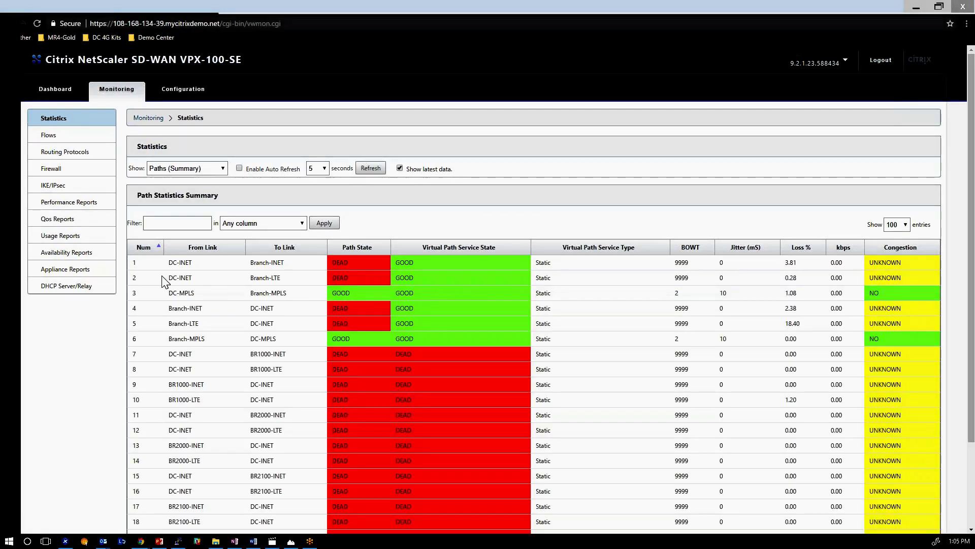
{"action": "left_click_drag", "start_coordinate": [169, 261], "coordinate": [193, 279]}
{"action": "left_click_drag", "start_coordinate": [249, 291], "coordinate": [305, 350]}
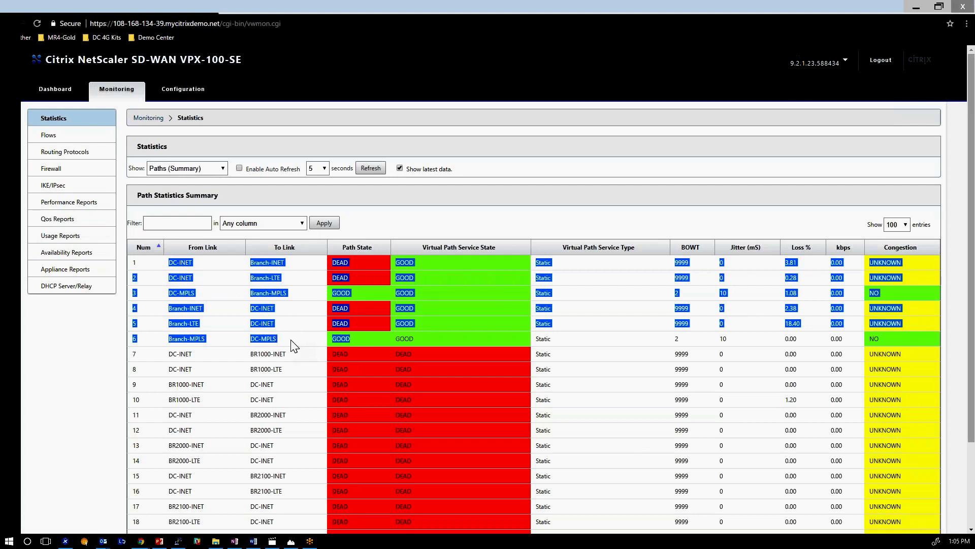
{"action": "left_click_drag", "start_coordinate": [287, 320], "coordinate": [255, 310]}
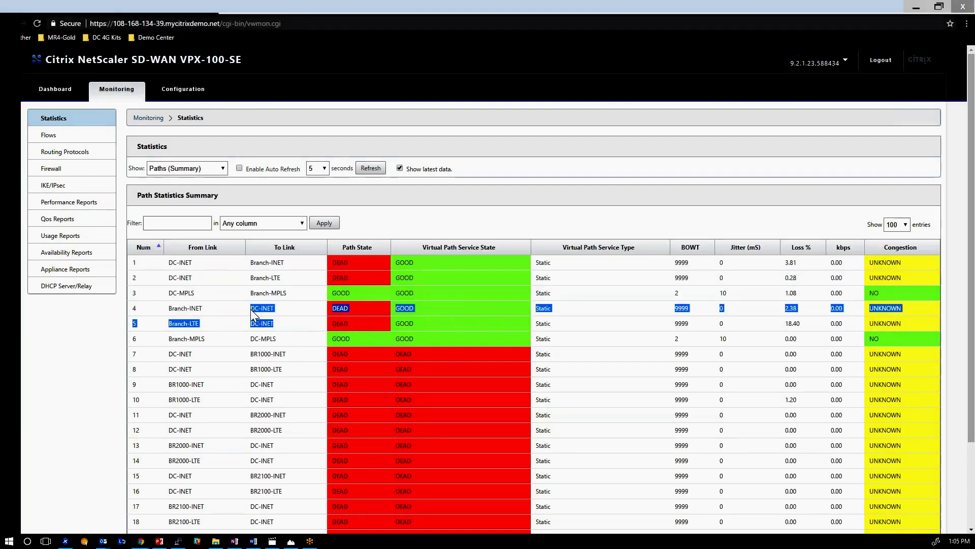
{"action": "left_click", "coordinate": [215, 309]}
{"action": "double_click", "coordinate": [192, 323]}
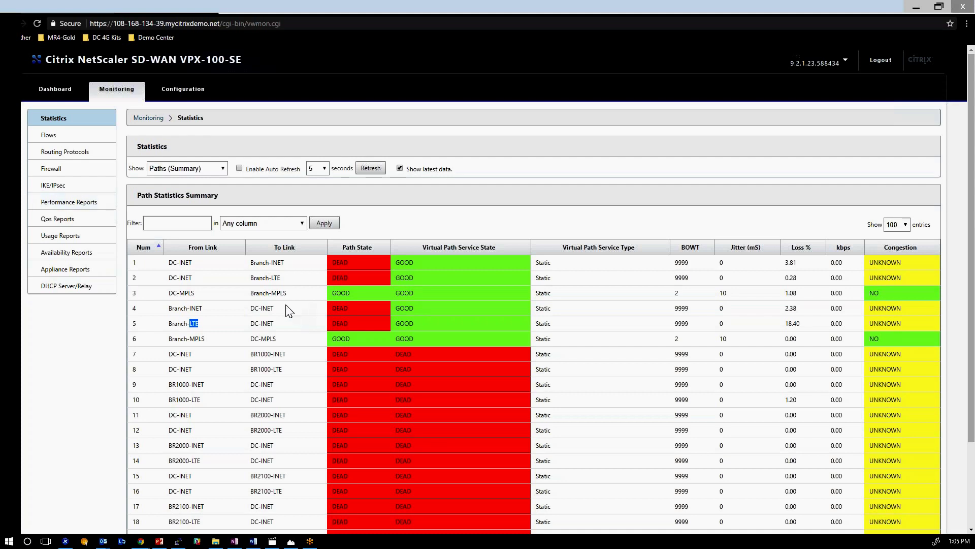
Check all 22 DC paths with the branch paths DEAD, enable Auto Refresh, and return to SD-WAN Center.
{"action": "scroll", "coordinate": [287, 310], "scroll_direction": "down", "scroll_amount": 3}
{"action": "left_click_drag", "start_coordinate": [170, 249], "coordinate": [447, 483]}
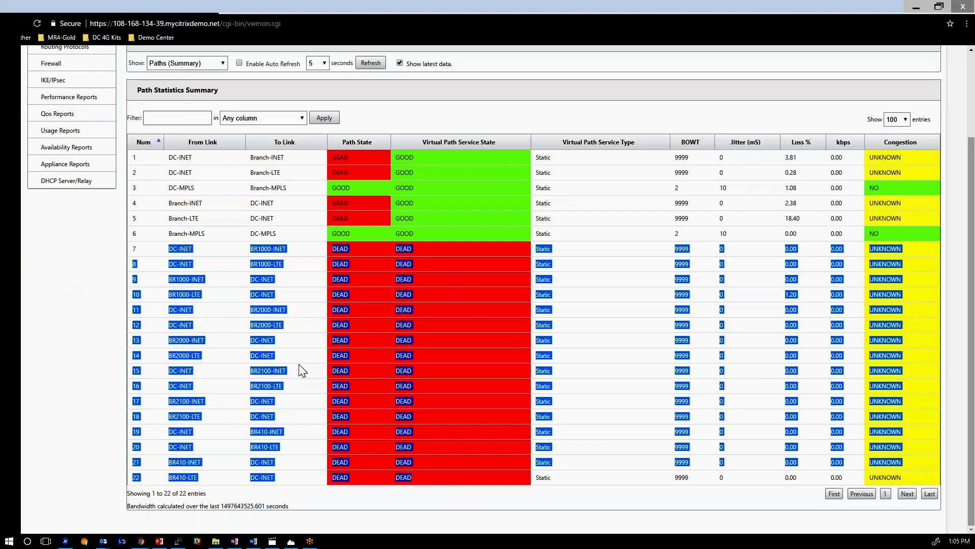
{"action": "scroll", "coordinate": [300, 370], "scroll_direction": "up", "scroll_amount": 3}
{"action": "left_click", "coordinate": [303, 356]}
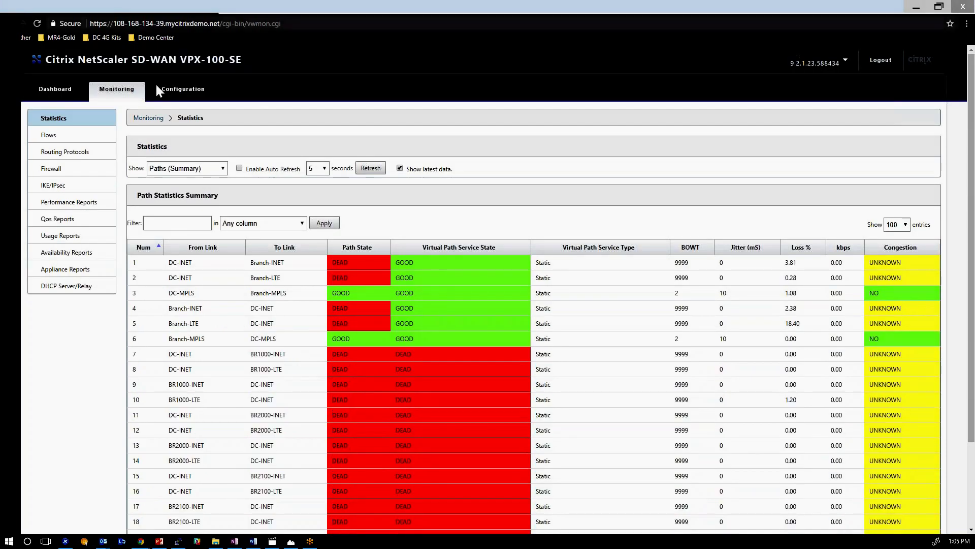
{"action": "left_click", "coordinate": [239, 169]}
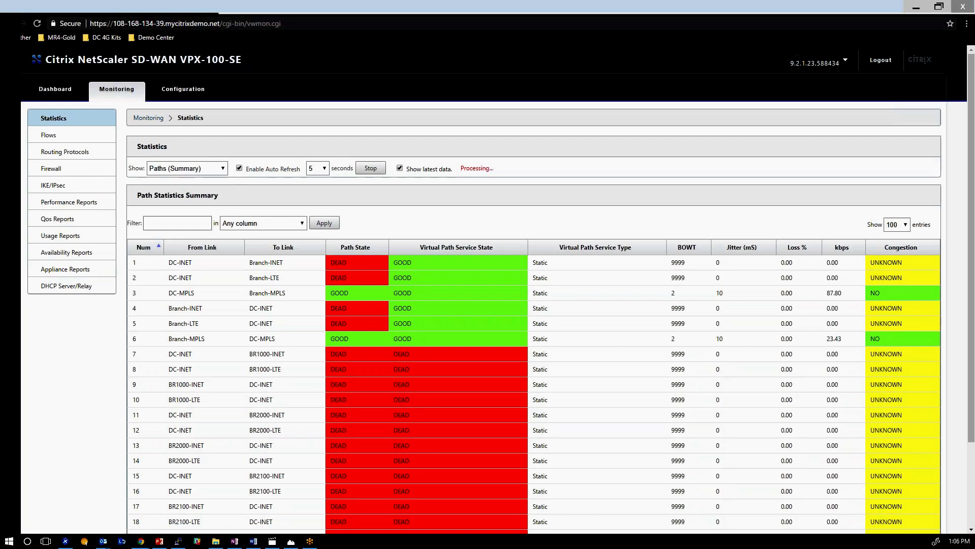
{"action": "left_click", "coordinate": [66, 7]}
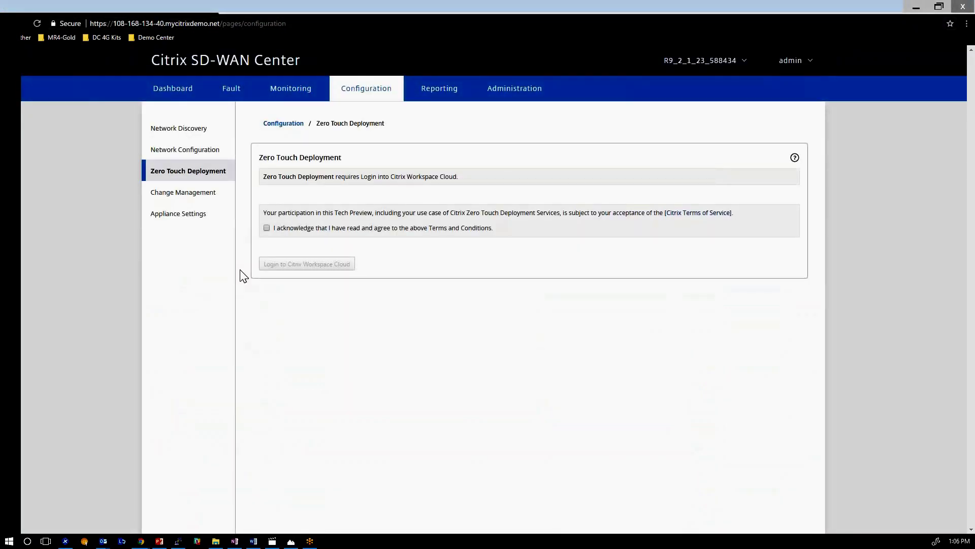
Acknowledge the Zero Touch Deployment terms and start the Citrix Workspace Cloud login.
{"action": "left_click", "coordinate": [266, 229]}
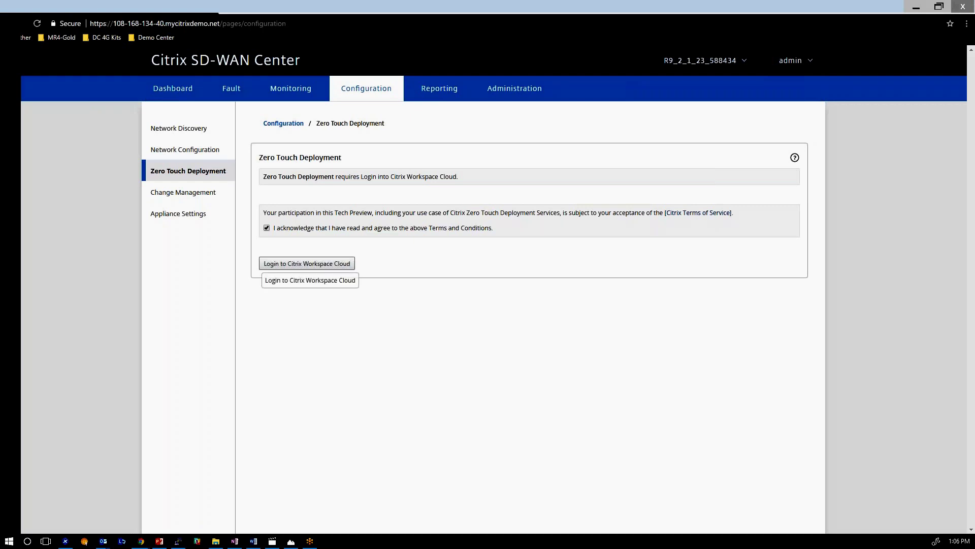
{"action": "left_click", "coordinate": [326, 265]}
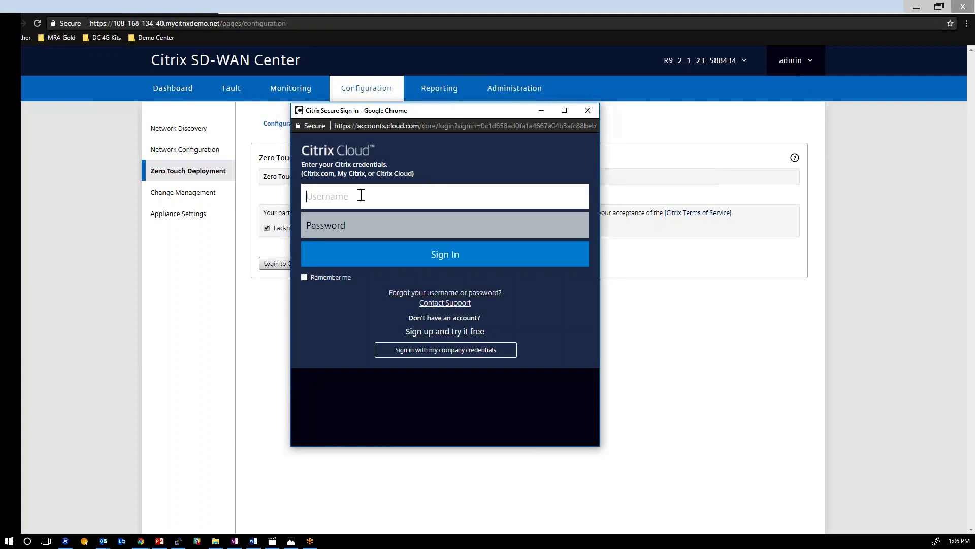
Sign in to Citrix Cloud with the installer's e-mail and password, then pick the customer.
{"action": "mouse_move", "coordinate": [371, 107]}
{"action": "left_mouse_down"}
{"action": "mouse_move", "coordinate": [337, 74]}
{"action": "mouse_move", "coordinate": [324, 6]}
{"action": "mouse_move", "coordinate": [400, 148]}
{"action": "mouse_move", "coordinate": [366, 115]}
{"action": "left_mouse_up"}
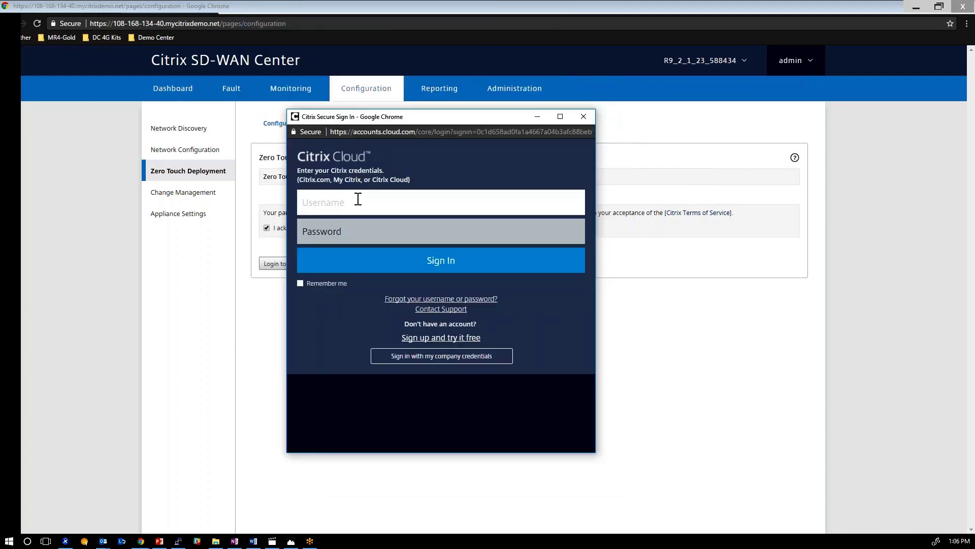
{"action": "key", "text": "Tab"}
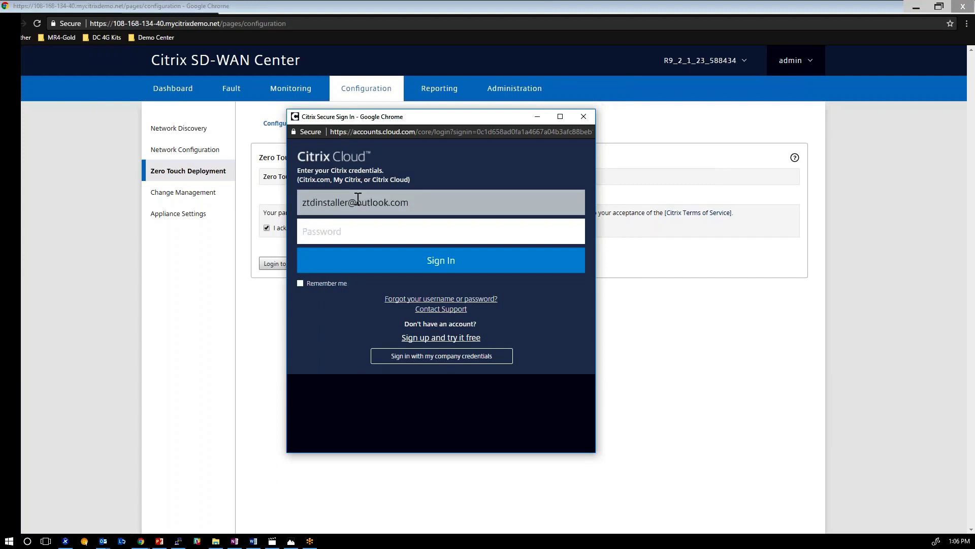
{"action": "type", "text": "•••••••••"}
{"action": "key", "text": "Return"}
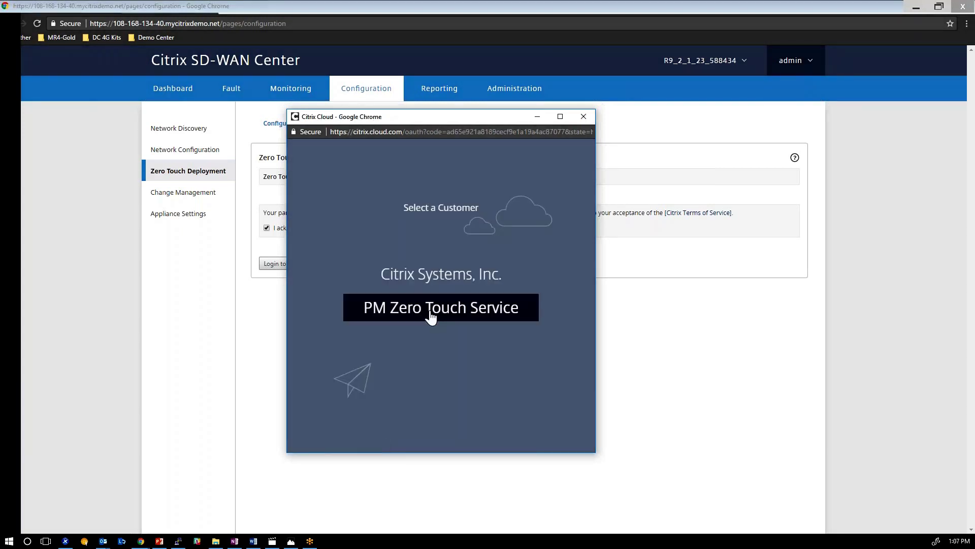
{"action": "left_click", "coordinate": [431, 318]}
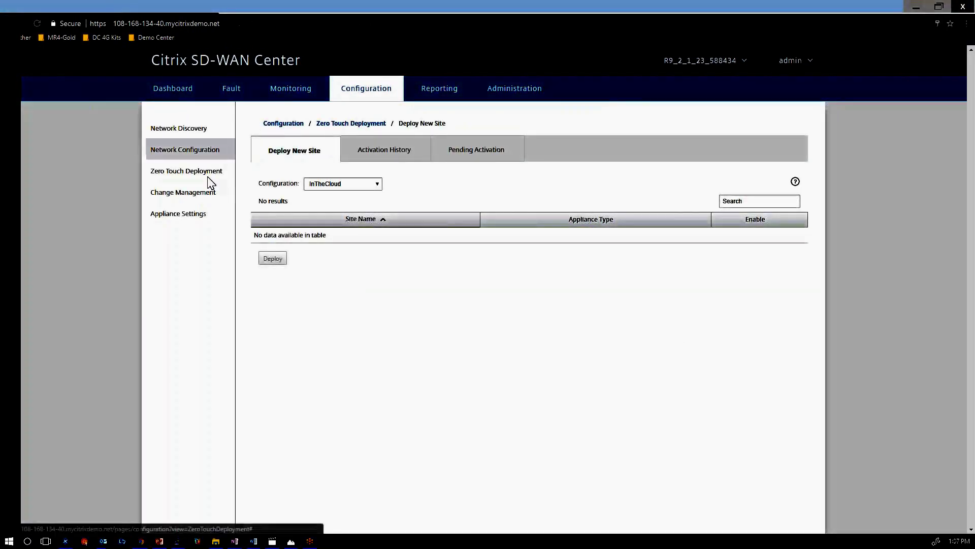
Select the OnPremAppliance-ZTD configuration, enable site ZTDBR1000 and start its deployment.
{"action": "left_click", "coordinate": [203, 174]}
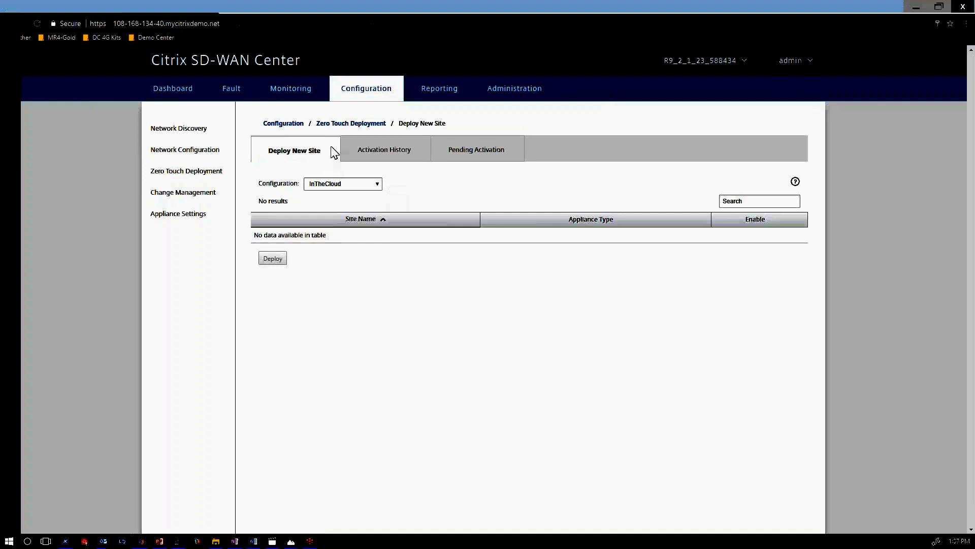
{"action": "left_click", "coordinate": [376, 184]}
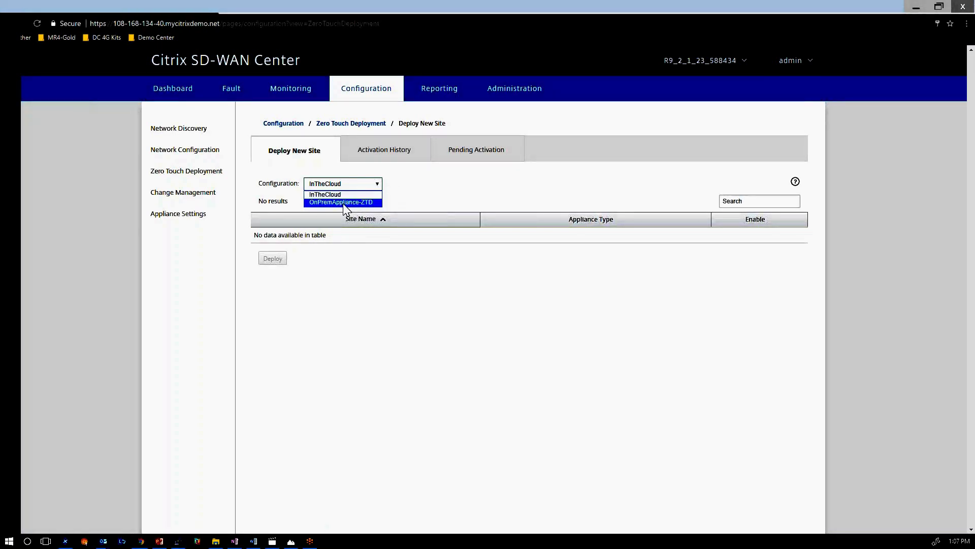
{"action": "left_click", "coordinate": [345, 202]}
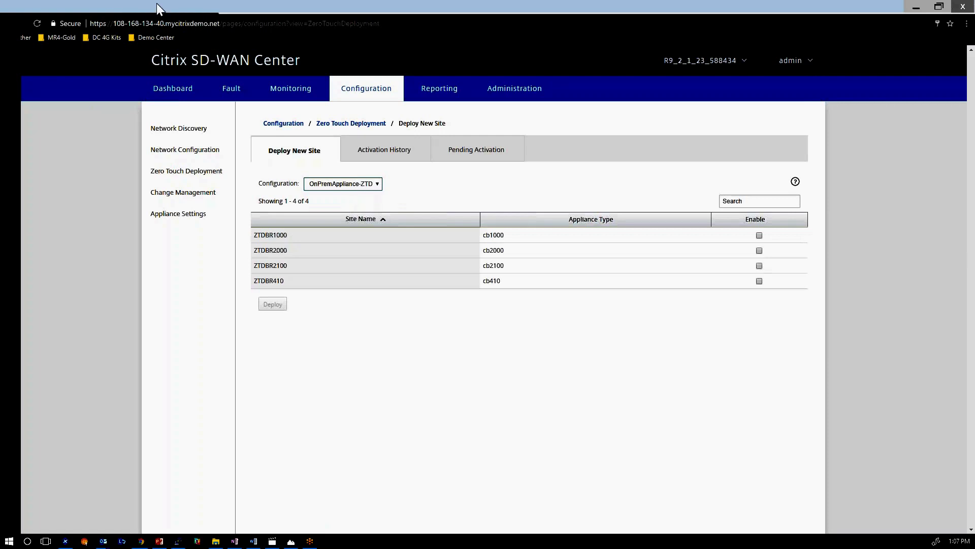
{"action": "left_click", "coordinate": [377, 184]}
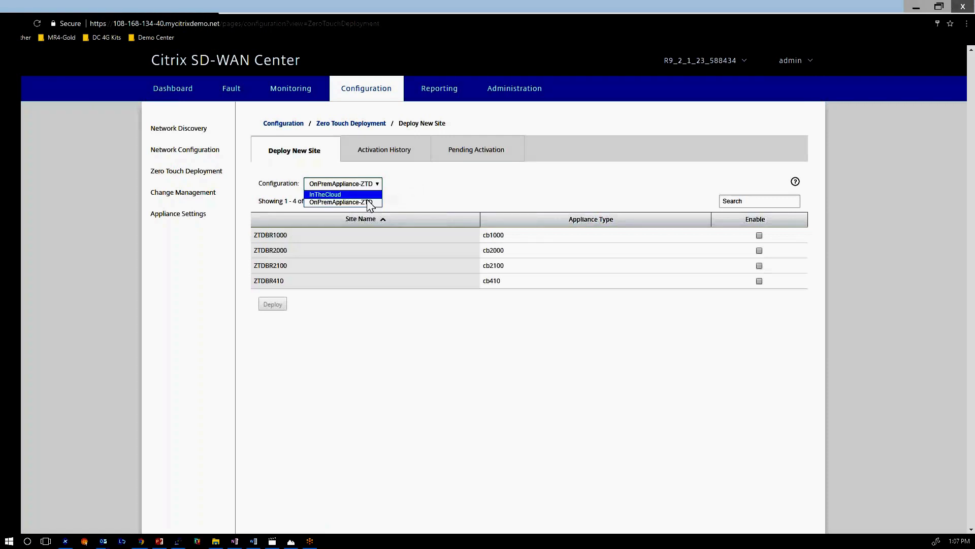
{"action": "left_click", "coordinate": [328, 203]}
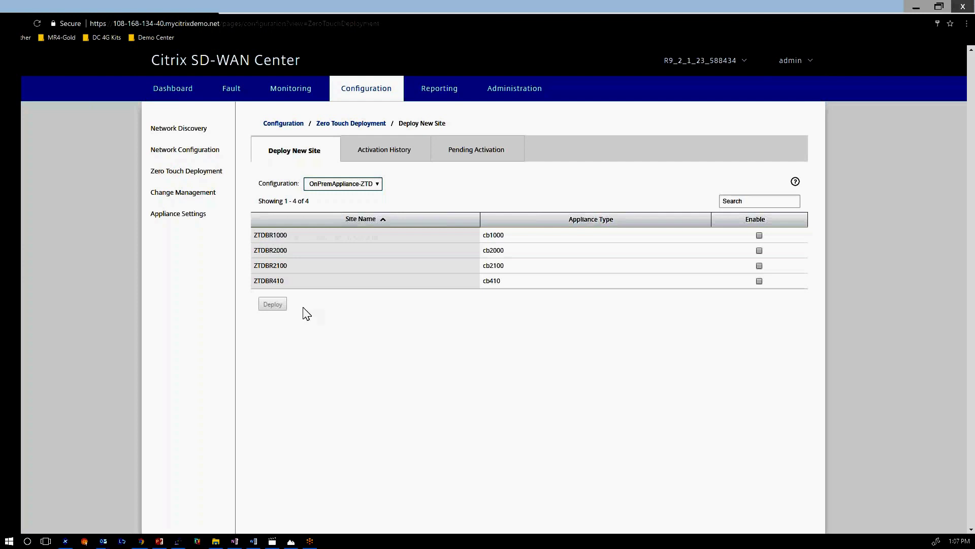
{"action": "left_click", "coordinate": [759, 235]}
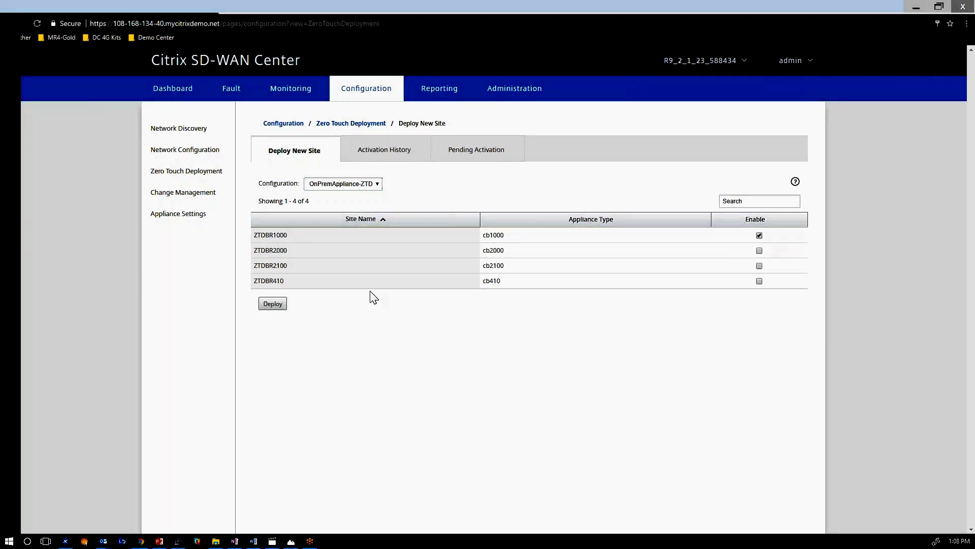
{"action": "left_click", "coordinate": [274, 305]}
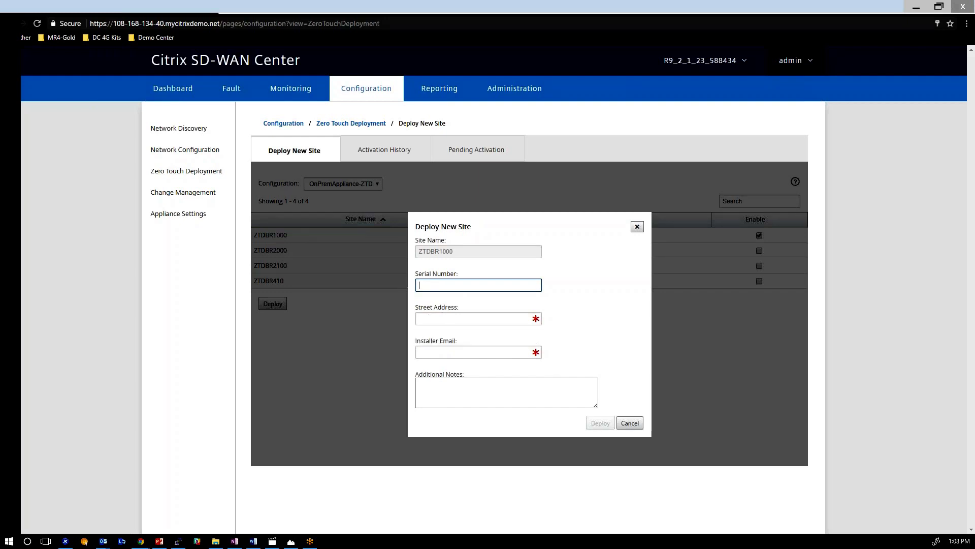
Enter street address '123 street' and the installer's e-mail for ZTDBR1000.
{"action": "left_click", "coordinate": [473, 319]}
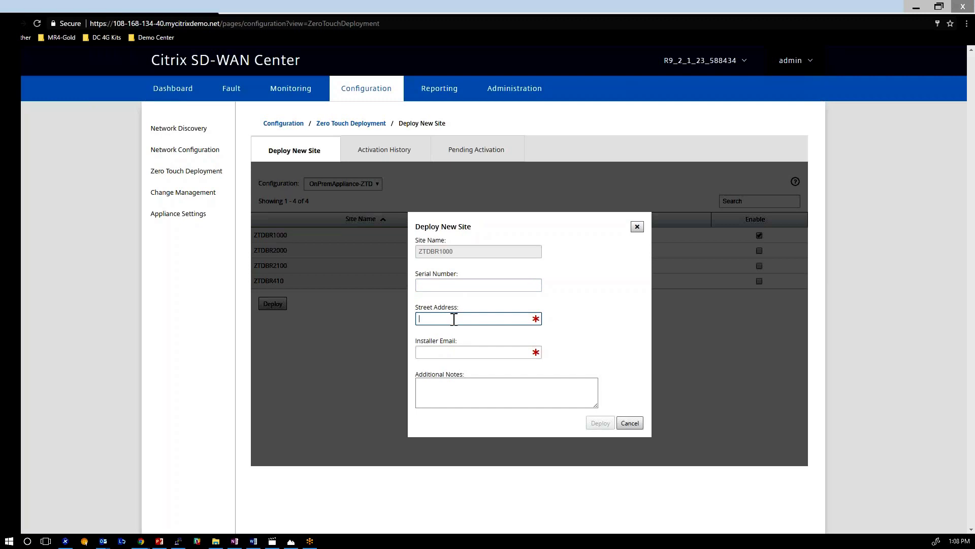
{"action": "type", "text": "123 street"}
{"action": "left_click", "coordinate": [492, 353]}
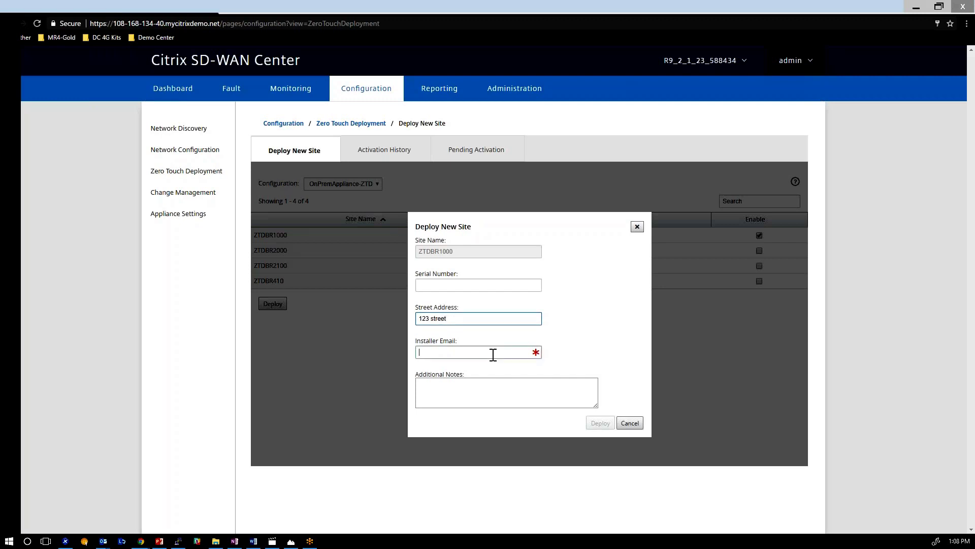
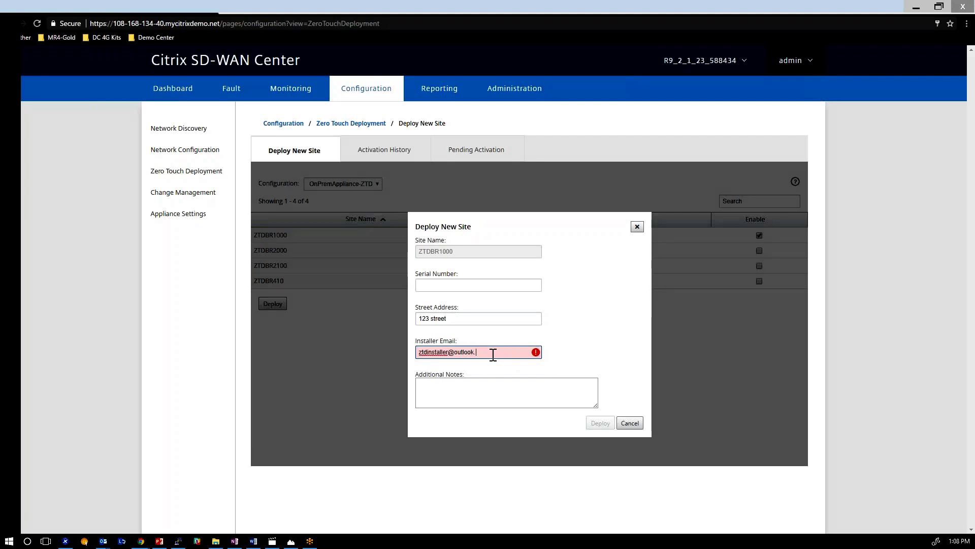
{"action": "key", "text": "Tab"}
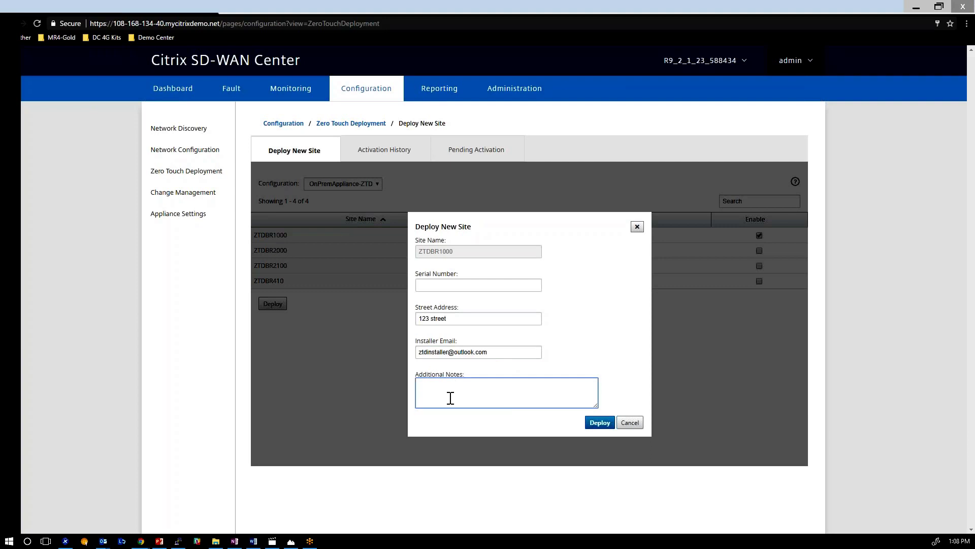
Add numbered installer notes (Mgmt to Internet, apA.WAN to internet, power on) and deploy the site.
{"action": "type", "text": "Insteller,"}
{"action": "key", "text": "Return"}
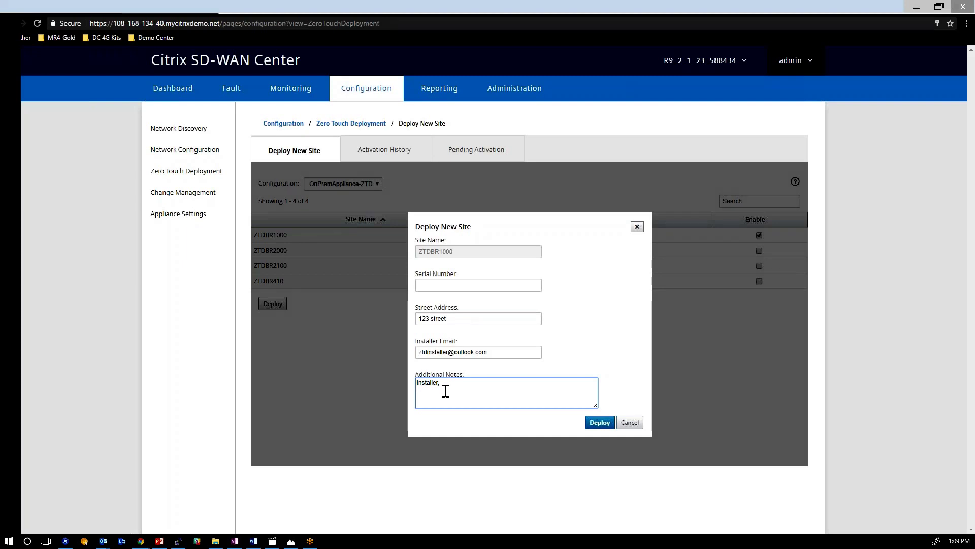
{"action": "type", "text": "ble"}
{"action": "type", "text": " in Mgmt to Internet "}
{"action": "type", "text": "2) Cab"}
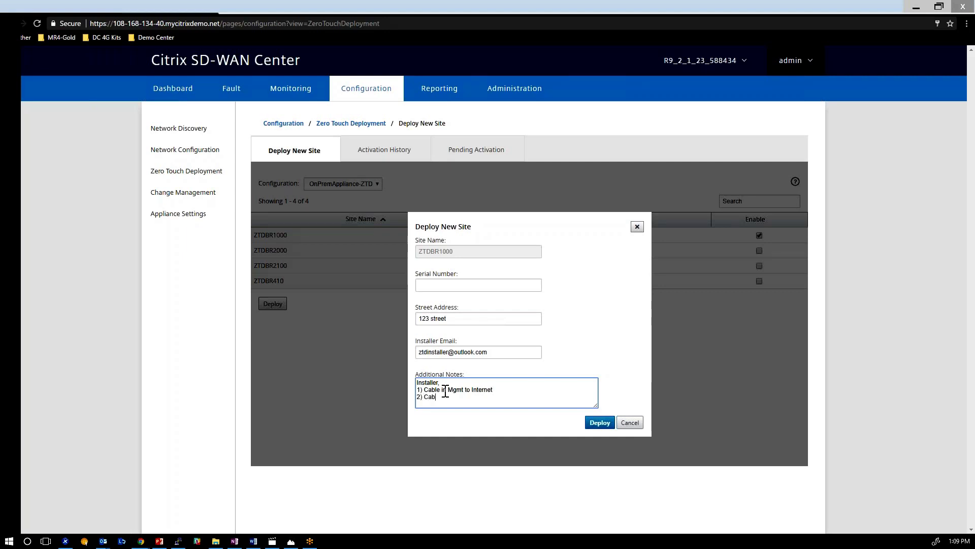
{"action": "type", "text": "le in WAN link apA.WAN to internet"}
{"action": "key", "text": "Return"}
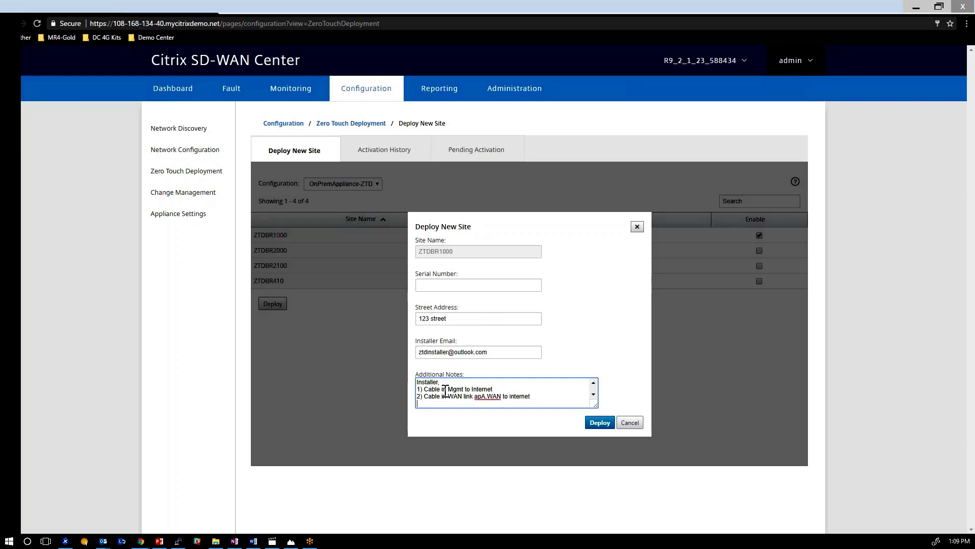
{"action": "type", "text": "3) Power on the appliance"}
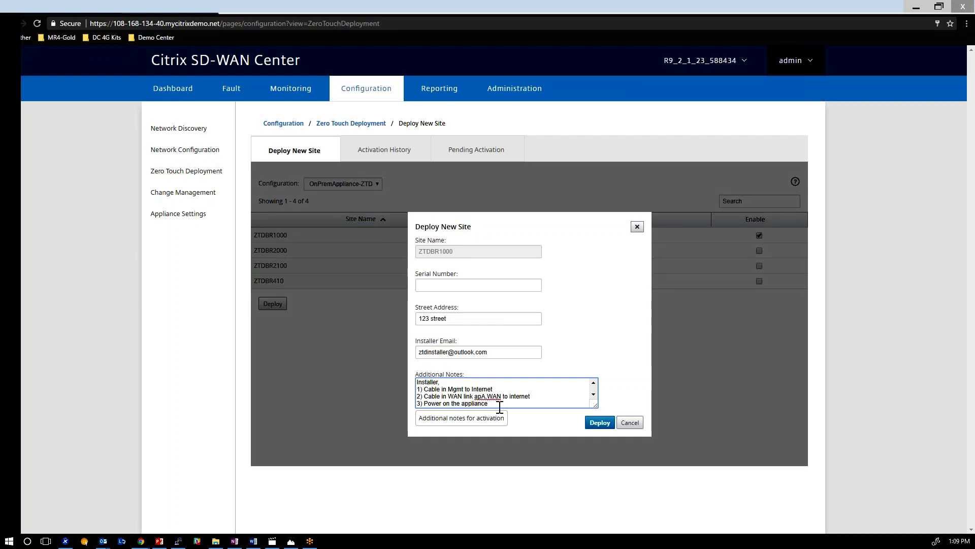
{"action": "left_click_drag", "start_coordinate": [496, 405], "coordinate": [412, 383]}
{"action": "key", "text": "ctrl+a"}
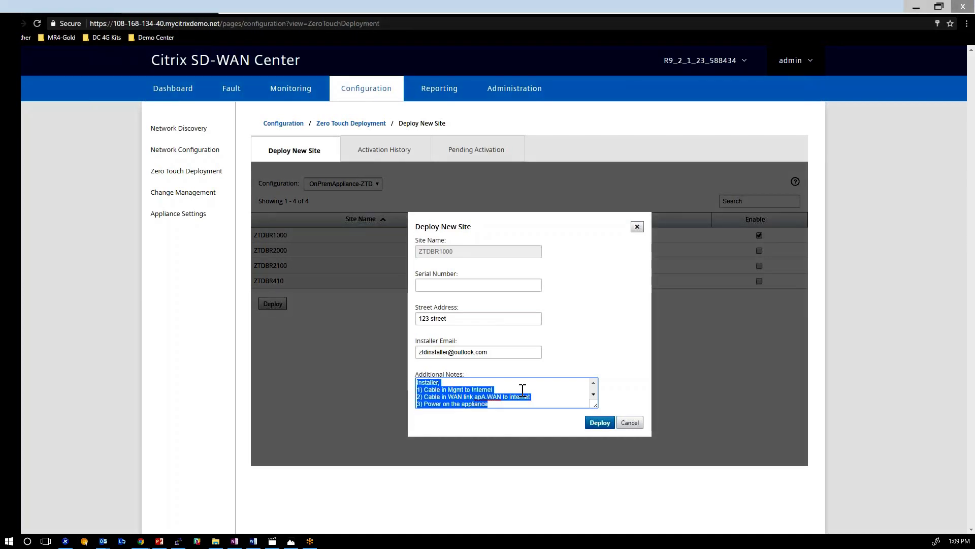
{"action": "left_click", "coordinate": [598, 423]}
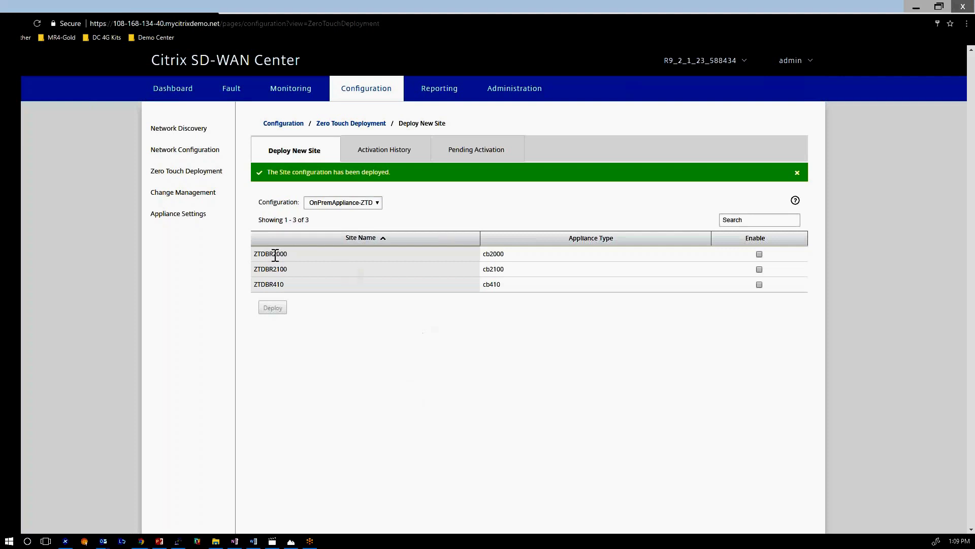
Check the Pending Activation list, where ZTDBR1000 shows status Waiting for Installer.
{"action": "left_click_drag", "start_coordinate": [257, 252], "coordinate": [343, 252]}
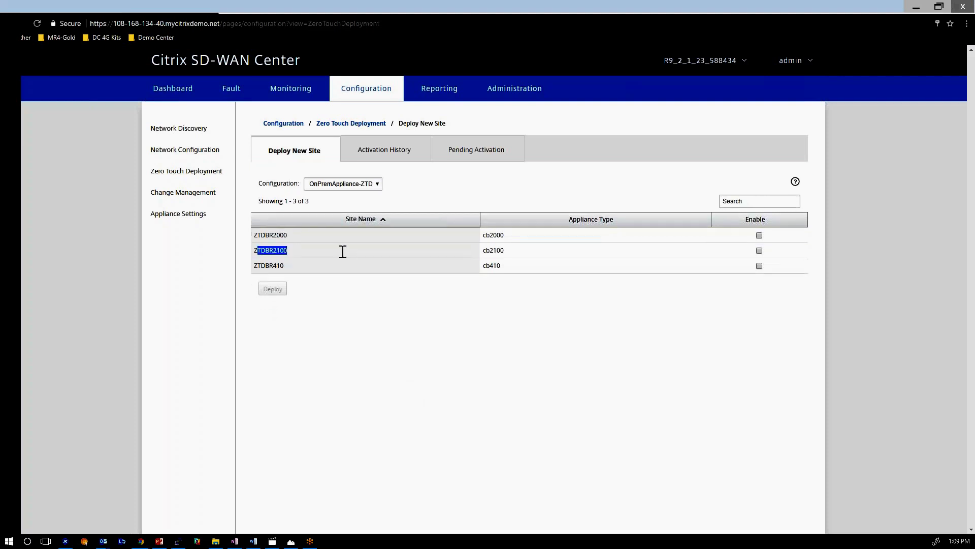
{"action": "left_click", "coordinate": [475, 150]}
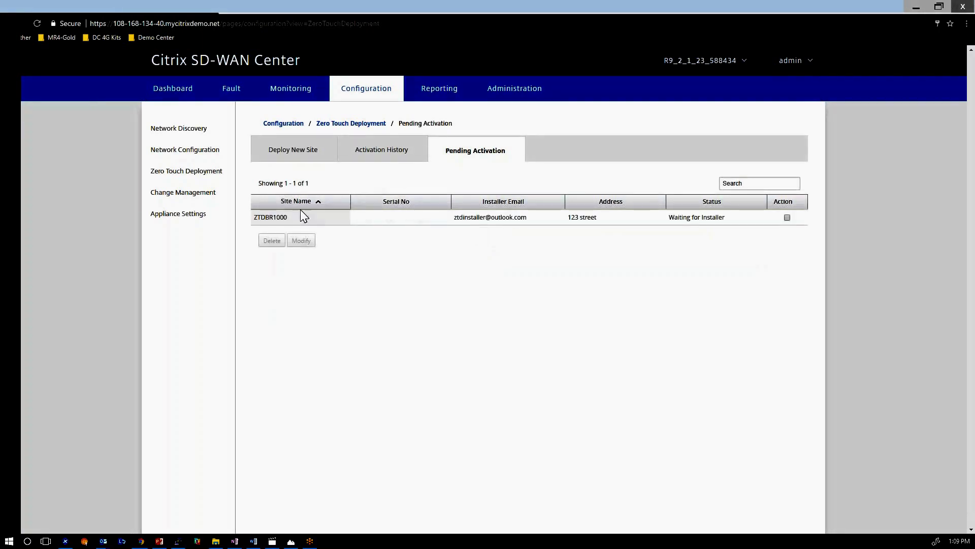
{"action": "double_click", "coordinate": [278, 217]}
{"action": "left_click_drag", "start_coordinate": [726, 218], "coordinate": [671, 222]}
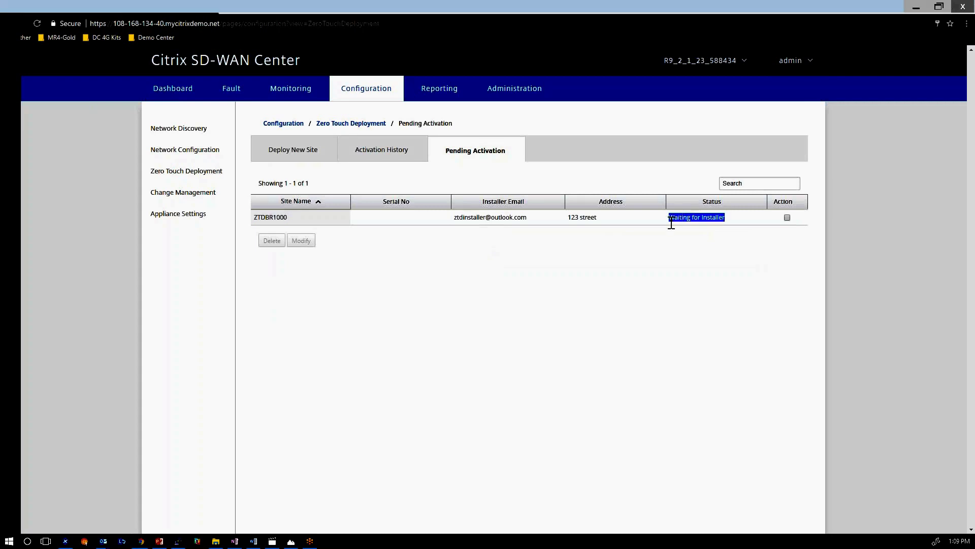
{"action": "left_click", "coordinate": [681, 257]}
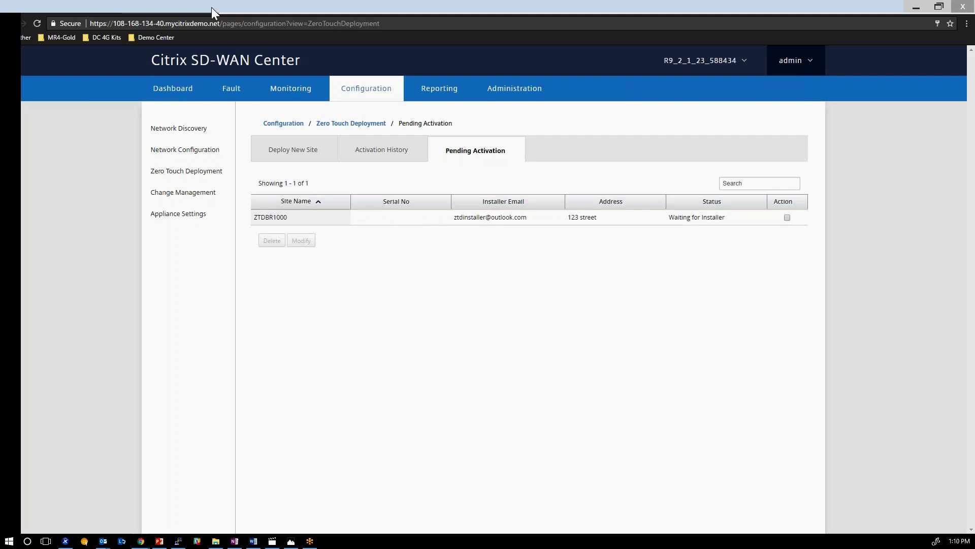
In a private window, open the Citrix Zero Touch Service email at outlook.live.com.
{"action": "key", "text": "ctrl+shift+n"}
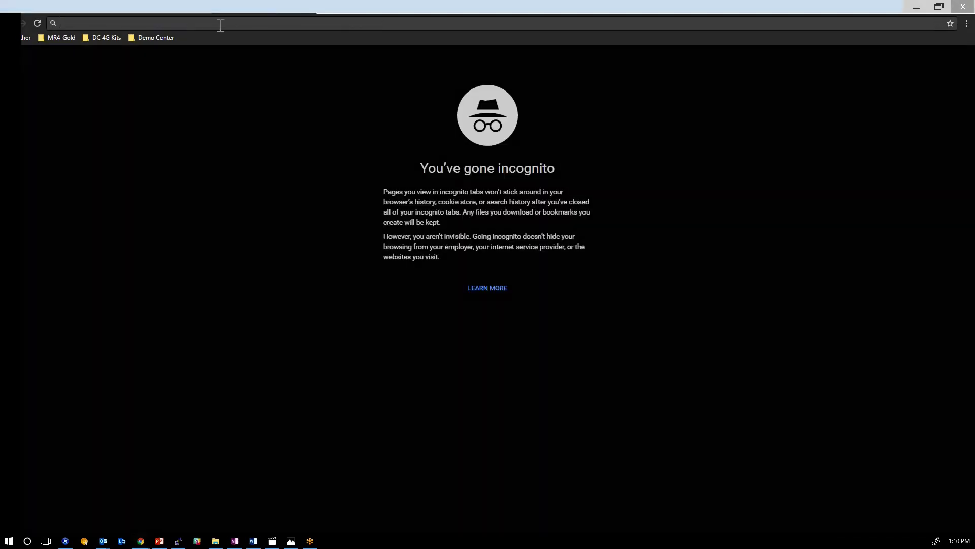
{"action": "type", "text": "outlook.live.c"}
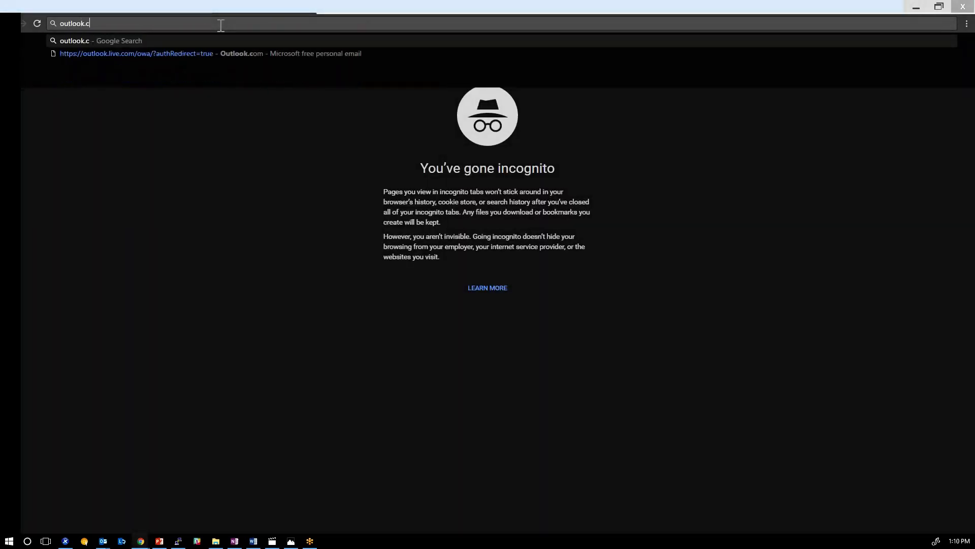
{"action": "type", "text": "om"}
{"action": "key", "text": "Return"}
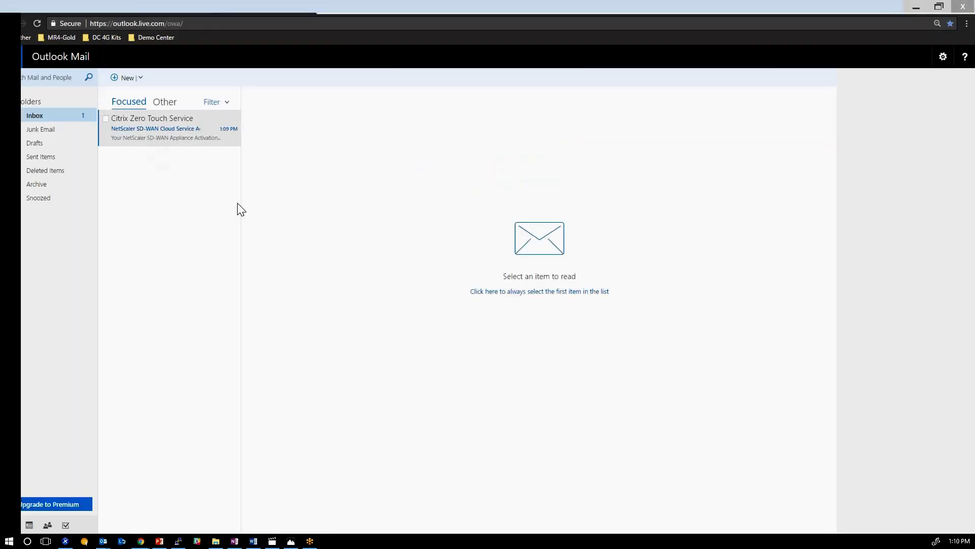
{"action": "left_click", "coordinate": [168, 128]}
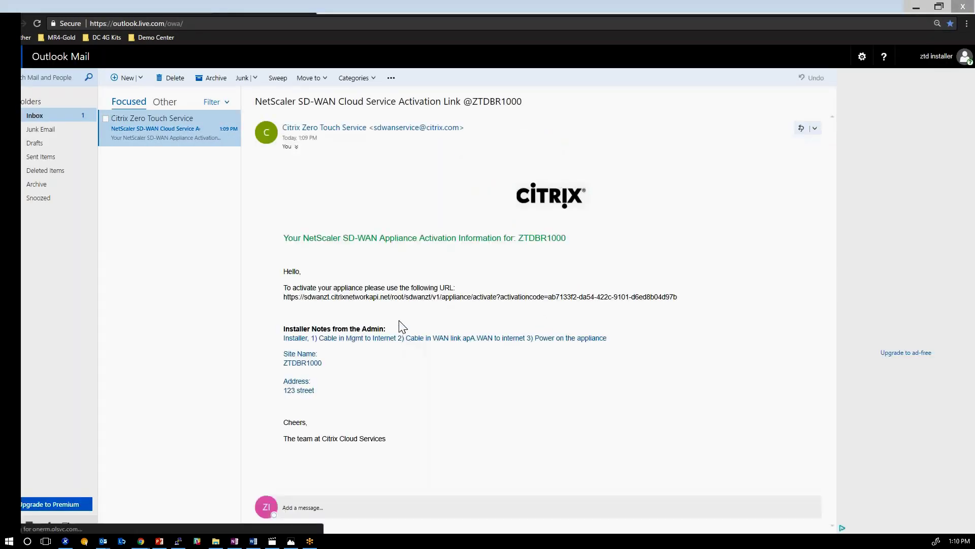
Select the email's activation URL, then open a fresh private browser window.
{"action": "left_click_drag", "start_coordinate": [322, 392], "coordinate": [282, 336]}
{"action": "left_click", "coordinate": [321, 391]}
{"action": "left_click_drag", "start_coordinate": [320, 391], "coordinate": [282, 336]}
{"action": "left_click", "coordinate": [283, 337]}
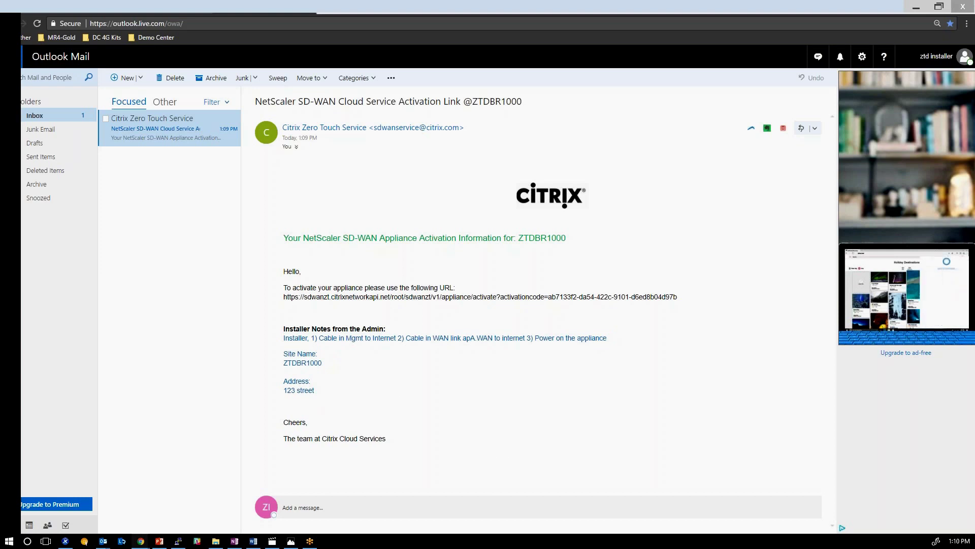
{"action": "left_click_drag", "start_coordinate": [678, 296], "coordinate": [283, 300]}
{"action": "key", "text": "ctrl+c"}
{"action": "key", "text": "ctrl+shift+n"}
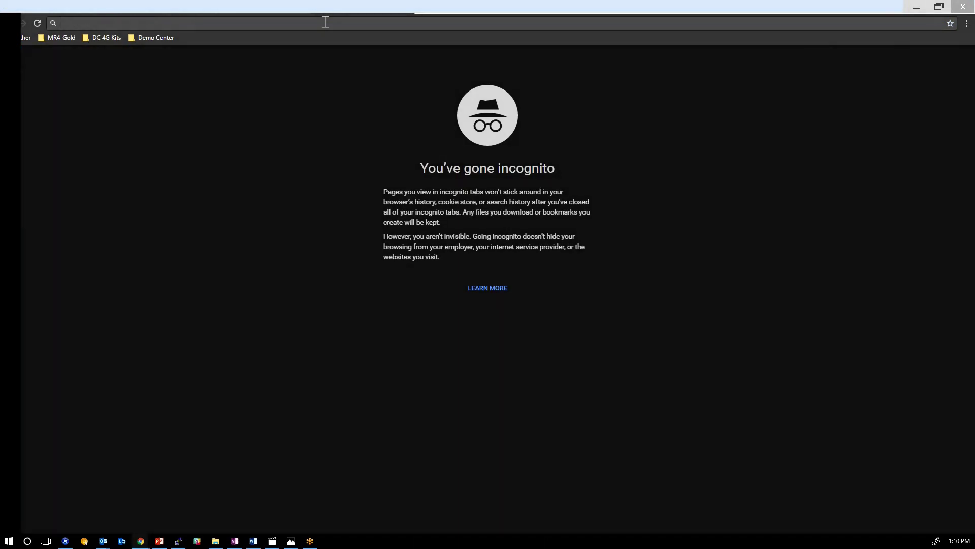
Paste the activation URL to load the serial-number activation page, then bring up the appliance video.
{"action": "key", "text": "ctrl+v"}
{"action": "key", "text": "Return"}
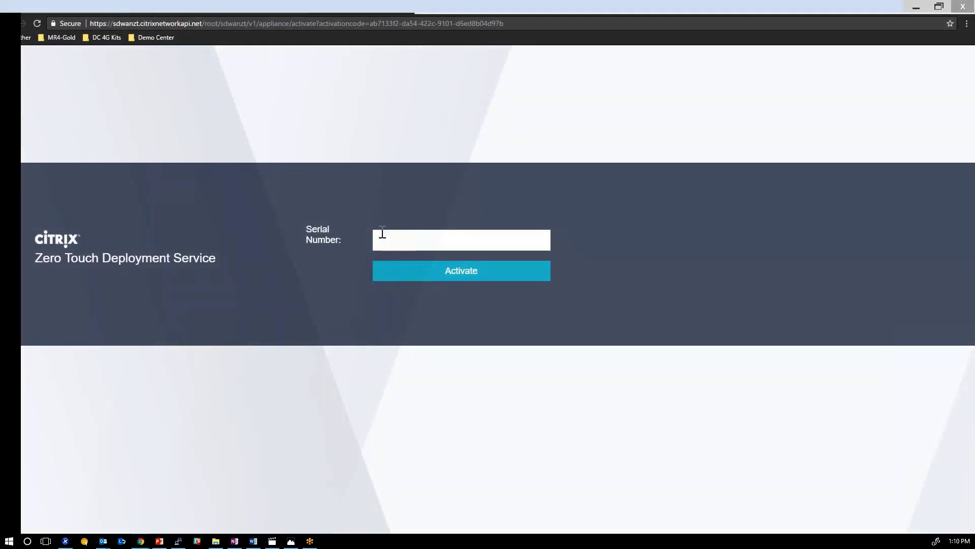
{"action": "left_click", "coordinate": [392, 234]}
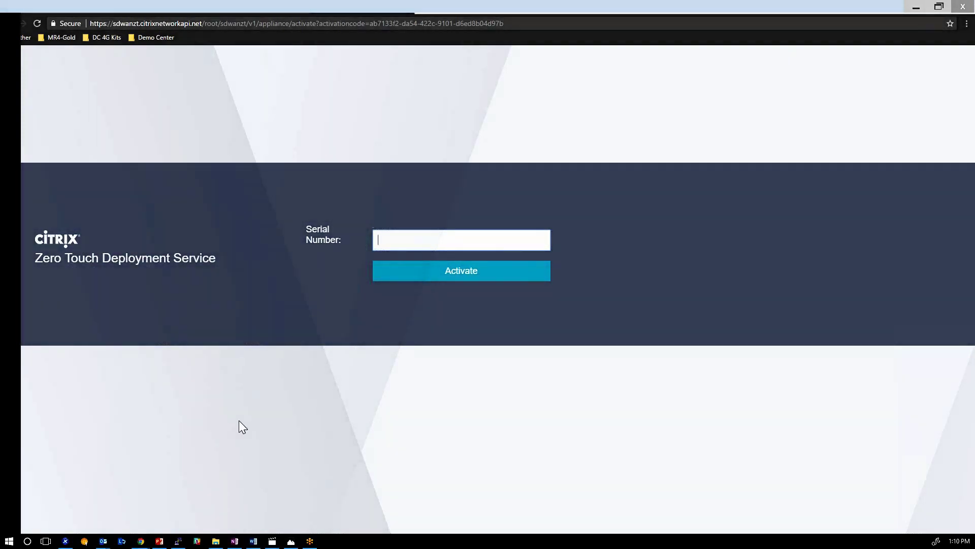
{"action": "left_click", "coordinate": [280, 542]}
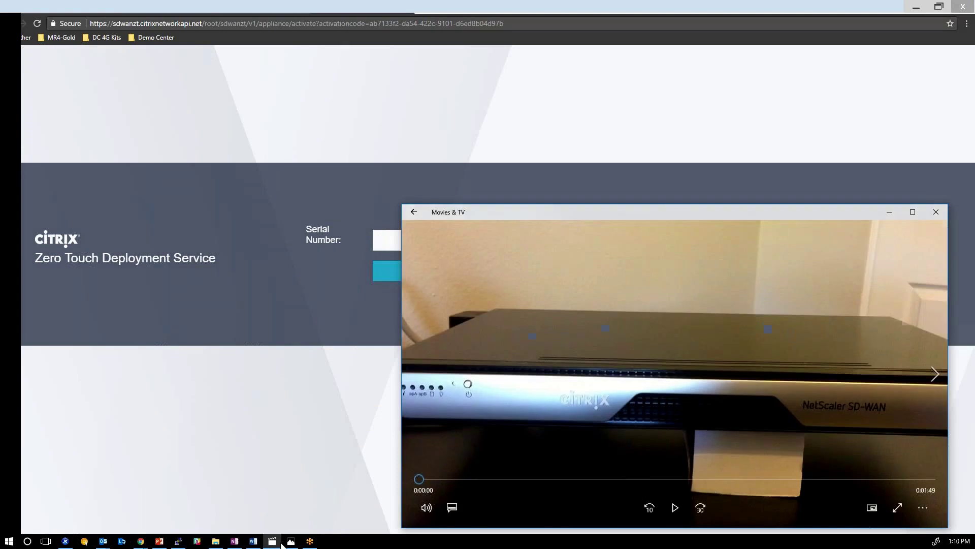
Restore the Photos diagram window, place it top left, enlarge and zoom it, and fully reveal the video.
{"action": "left_click", "coordinate": [283, 542]}
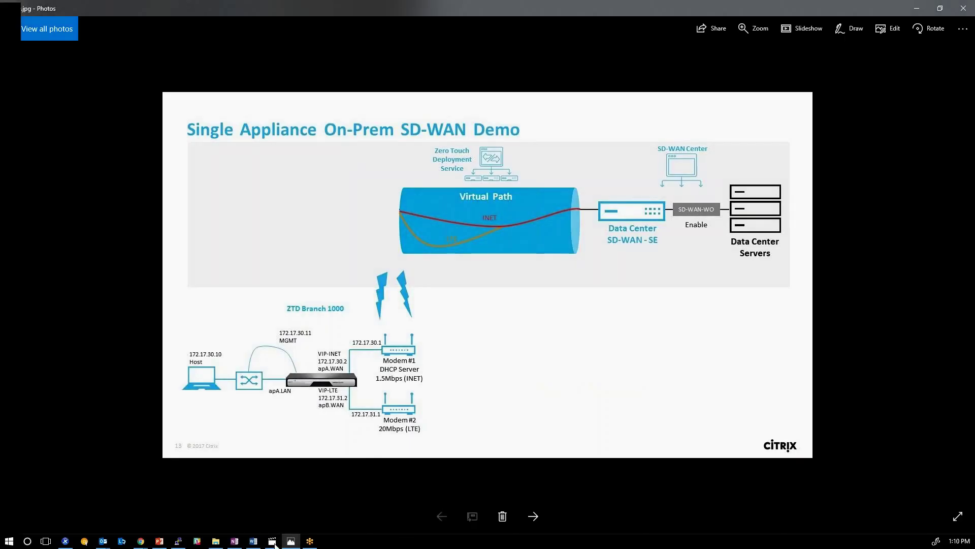
{"action": "left_click", "coordinate": [940, 7]}
{"action": "left_click_drag", "start_coordinate": [545, 111], "coordinate": [156, 56]}
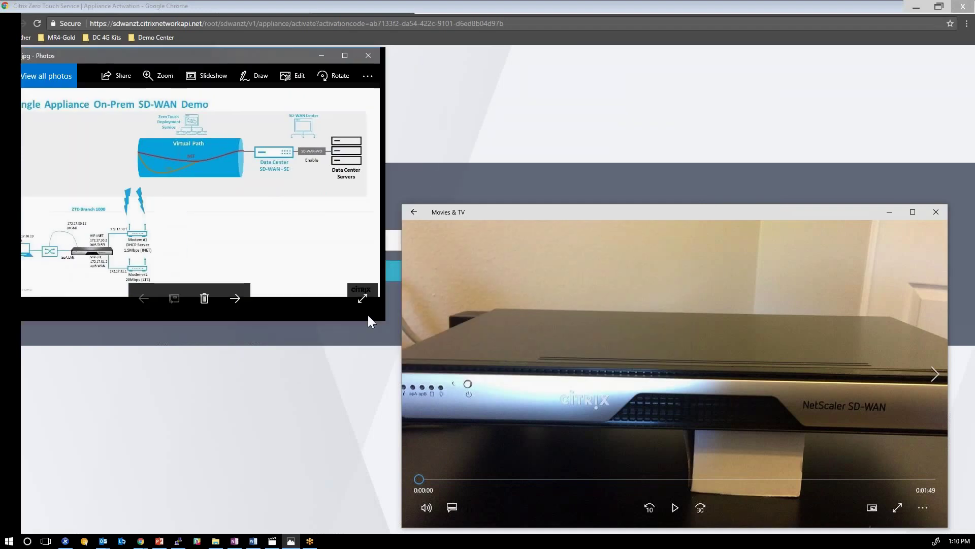
{"action": "left_click_drag", "start_coordinate": [379, 320], "coordinate": [446, 532]}
{"action": "scroll", "coordinate": [173, 419], "scroll_direction": "up", "scroll_amount": 3}
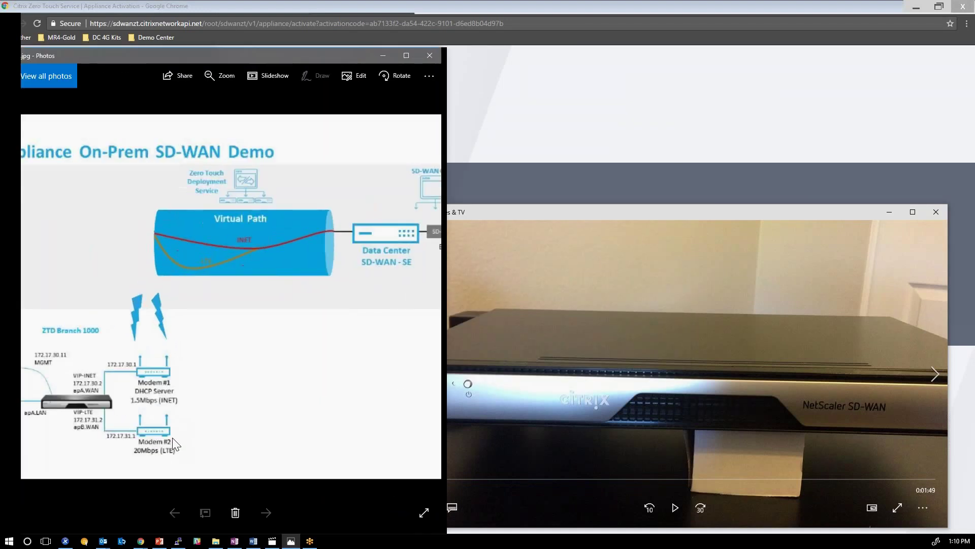
{"action": "scroll", "coordinate": [324, 408], "scroll_direction": "down", "scroll_amount": 2}
{"action": "scroll", "coordinate": [298, 390], "scroll_direction": "up", "scroll_amount": 4}
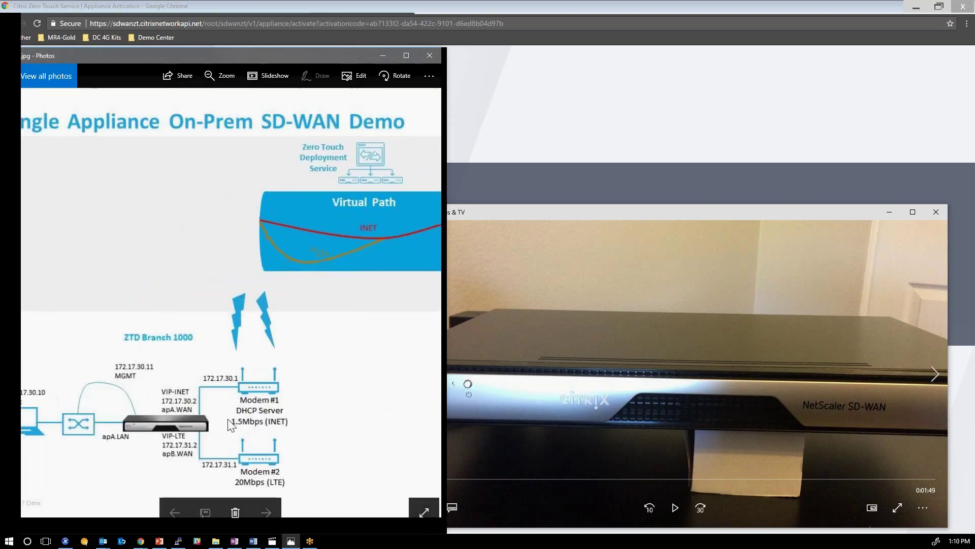
{"action": "scroll", "coordinate": [298, 390], "scroll_direction": "down", "scroll_amount": 1}
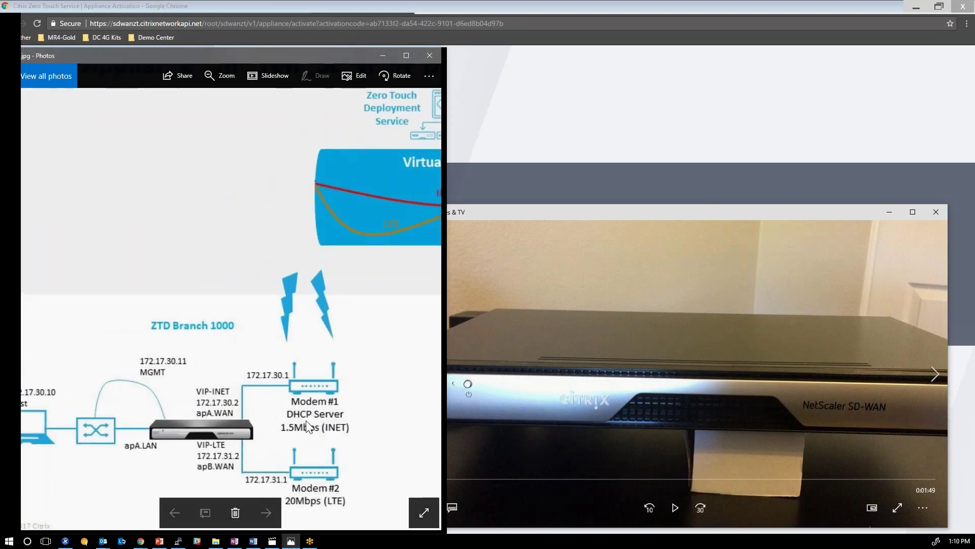
{"action": "scroll", "coordinate": [298, 390], "scroll_direction": "down", "scroll_amount": 1}
{"action": "left_click_drag", "start_coordinate": [651, 216], "coordinate": [670, 208]}
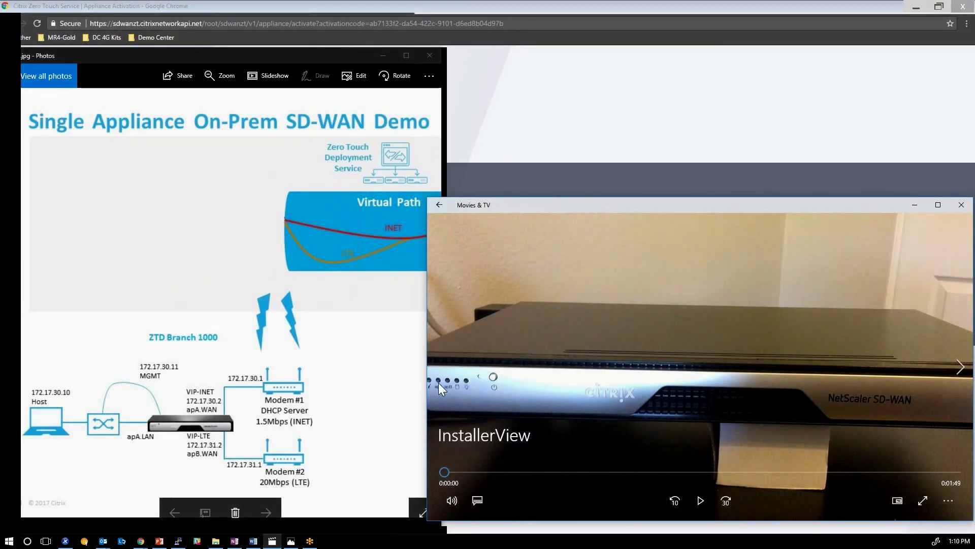
Play the installer cabling video at volume 14 through to 1:30.
{"action": "left_click", "coordinate": [699, 501]}
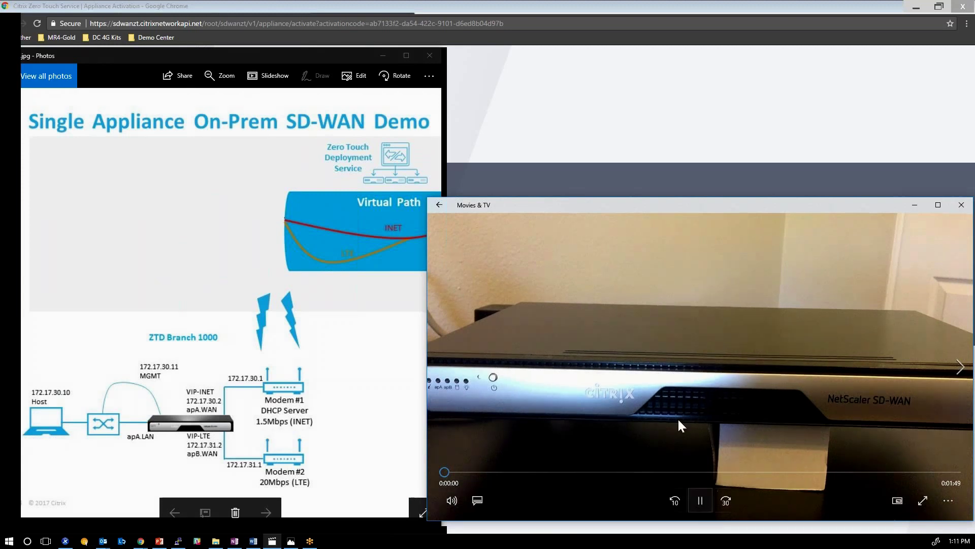
{"action": "left_click", "coordinate": [452, 501]}
{"action": "left_click_drag", "start_coordinate": [493, 468], "coordinate": [462, 462]}
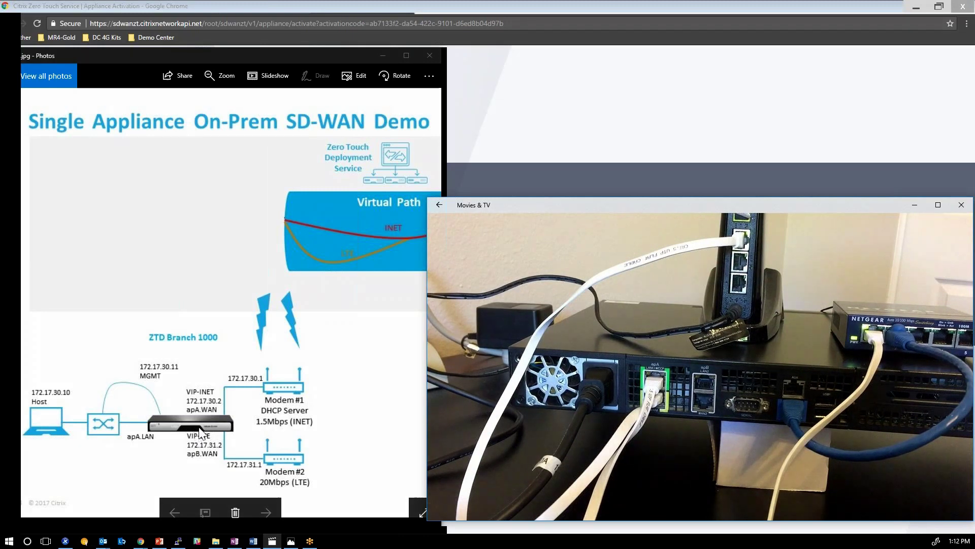
{"action": "mouse_move", "coordinate": [498, 323]}
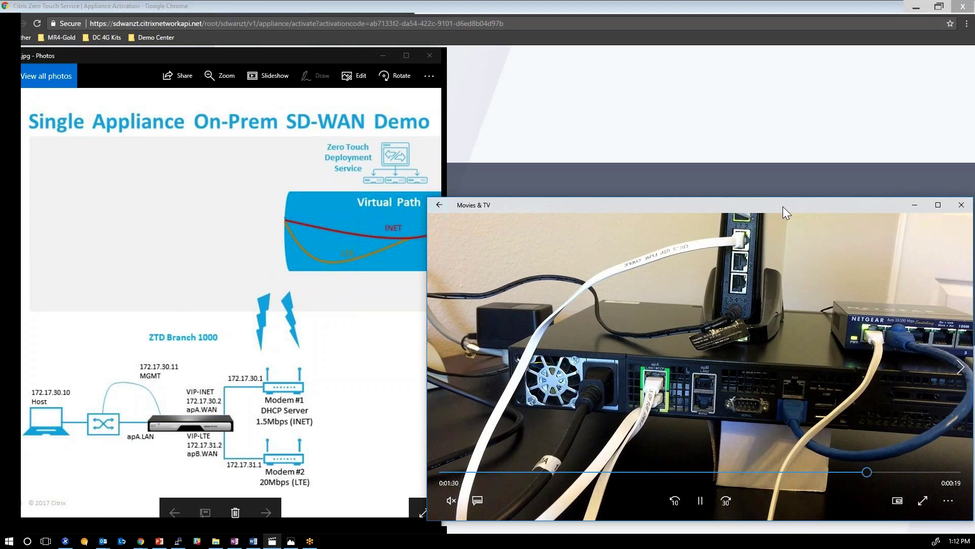
Enter the appliance's serial number and start activation of site ZTDBR1000.
{"action": "left_click", "coordinate": [831, 160]}
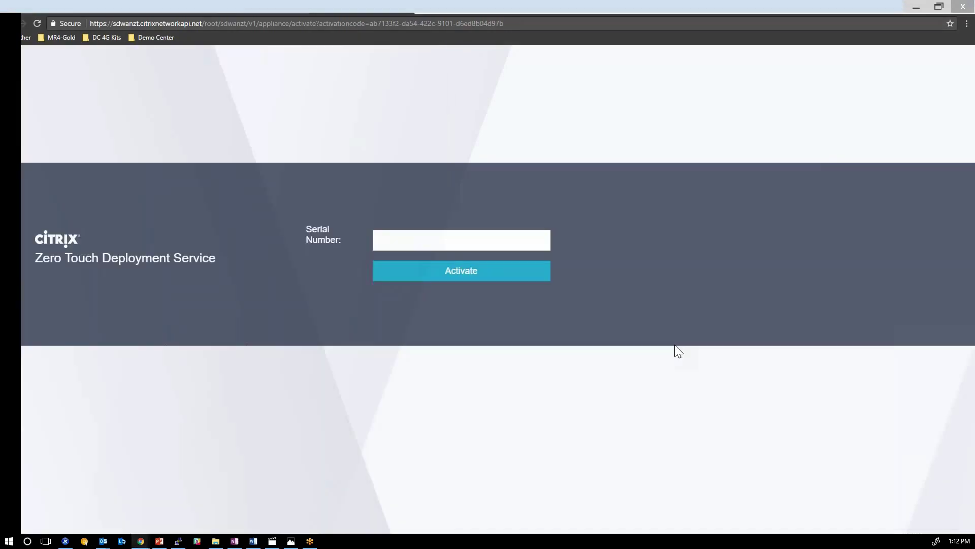
{"action": "left_click", "coordinate": [429, 235]}
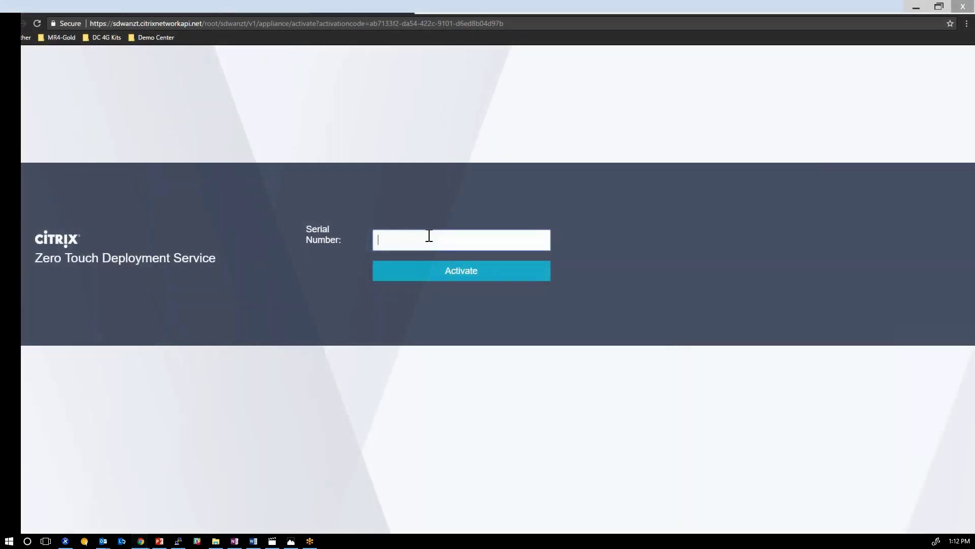
{"action": "type", "text": "3F"}
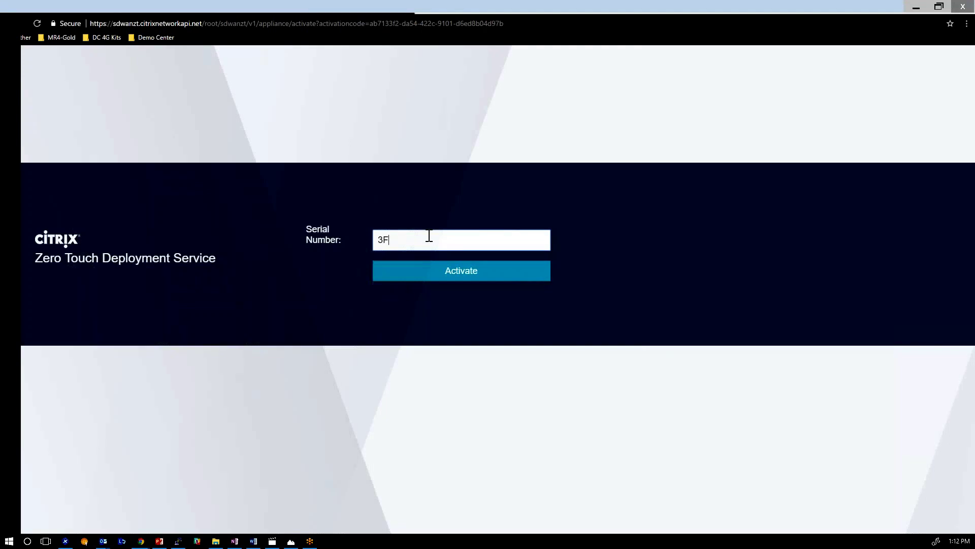
{"action": "type", "text": "6P"}
{"action": "type", "text": "82J307"}
{"action": "left_click", "coordinate": [452, 280]}
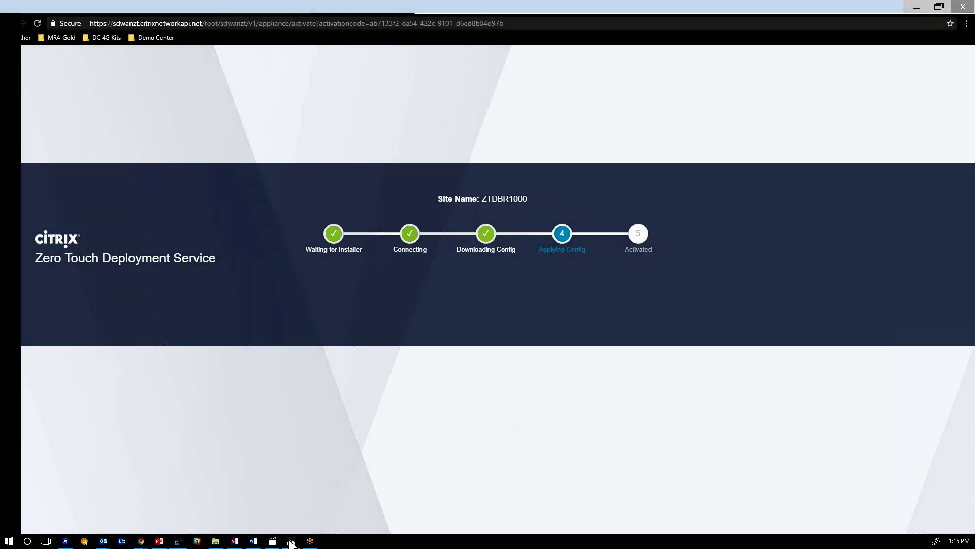
Bring the SD-WAN demo diagram back in Photos and pan across its branch and virtual path.
{"action": "left_click", "coordinate": [291, 541]}
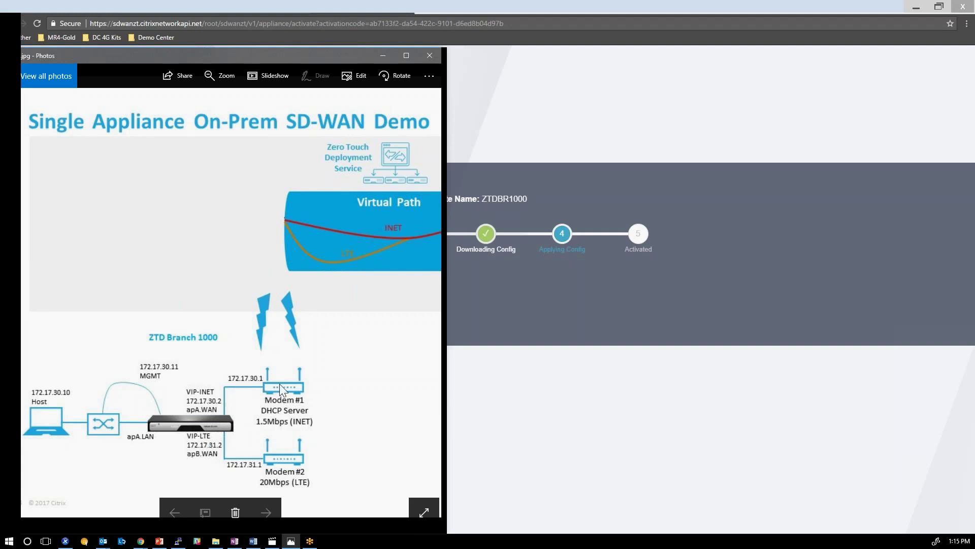
{"action": "left_click_drag", "start_coordinate": [376, 343], "coordinate": [257, 348]}
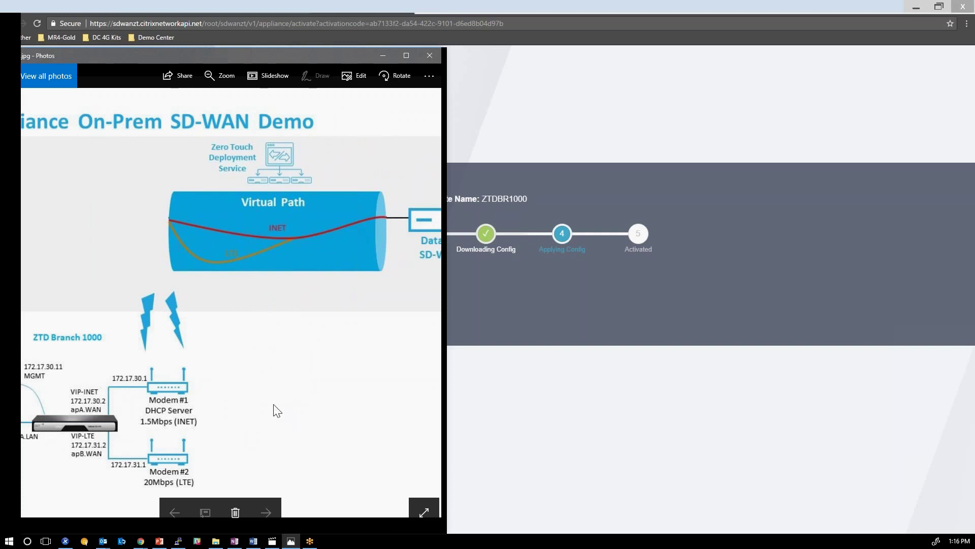
{"action": "left_click_drag", "start_coordinate": [275, 410], "coordinate": [336, 401]}
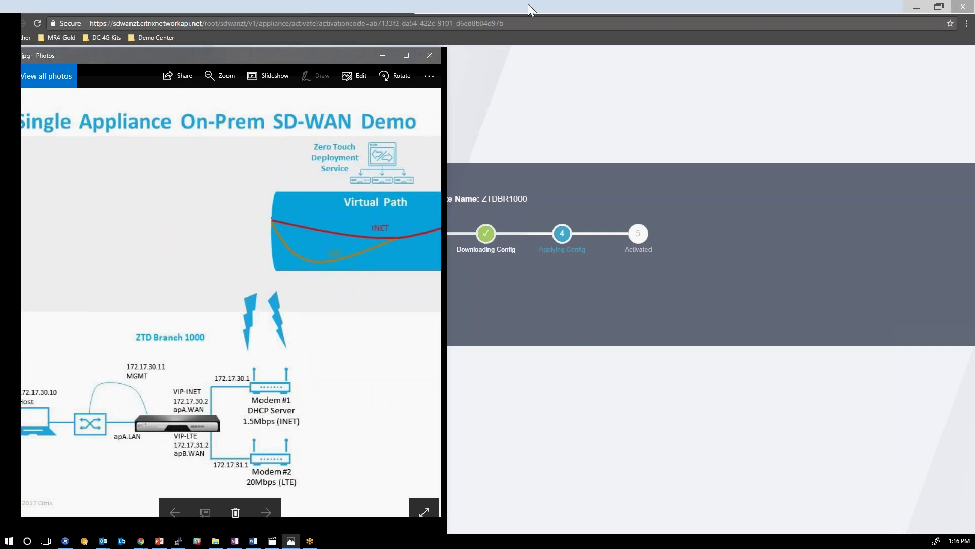
Return to the Zero Touch Deployment page and confirm ZTDBR1000 shows Activated.
{"action": "left_click", "coordinate": [371, 8]}
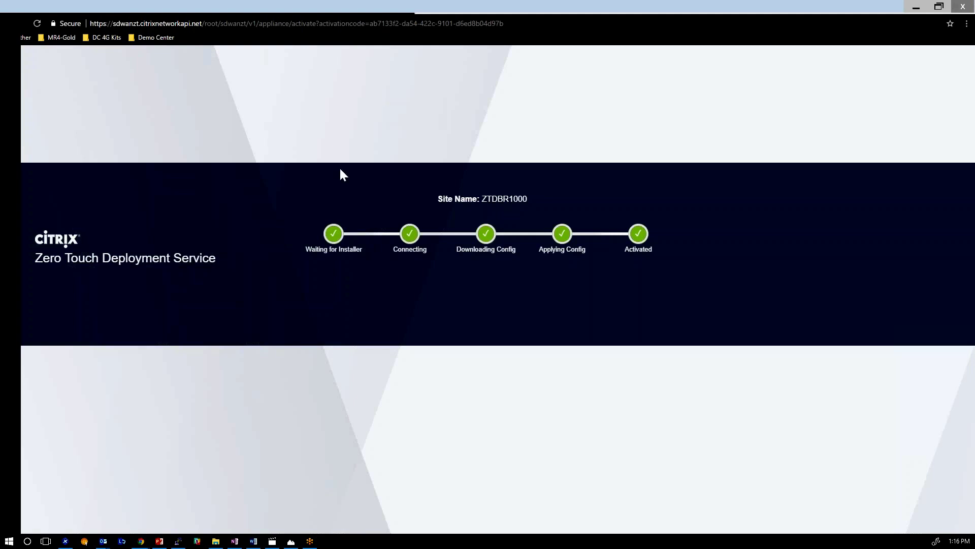
{"action": "left_click", "coordinate": [166, 5]}
Confirm the DC-INET to BR1000-INET path shows GOOD in path statistics.
{"action": "left_click", "coordinate": [163, 8]}
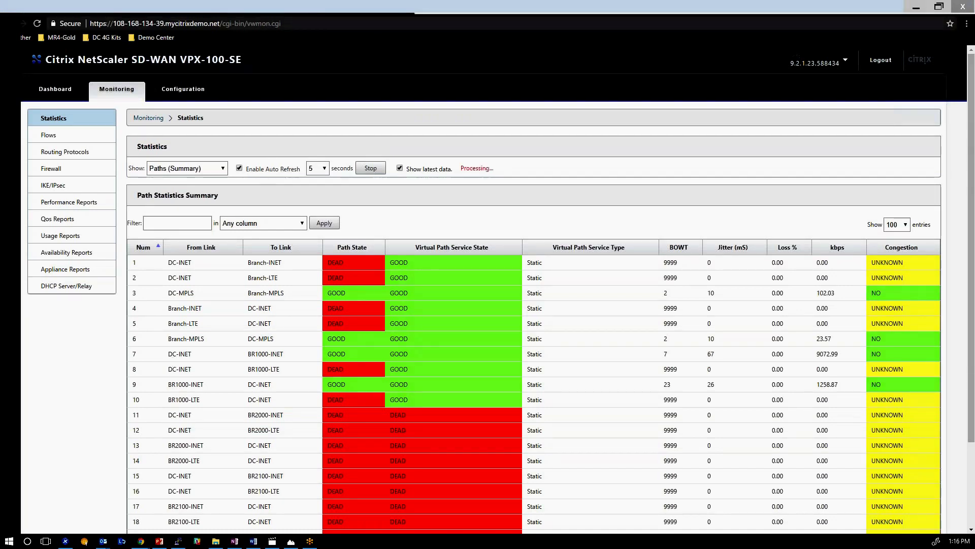
{"action": "left_click_drag", "start_coordinate": [167, 354], "coordinate": [293, 361]}
{"action": "left_click", "coordinate": [268, 362]}
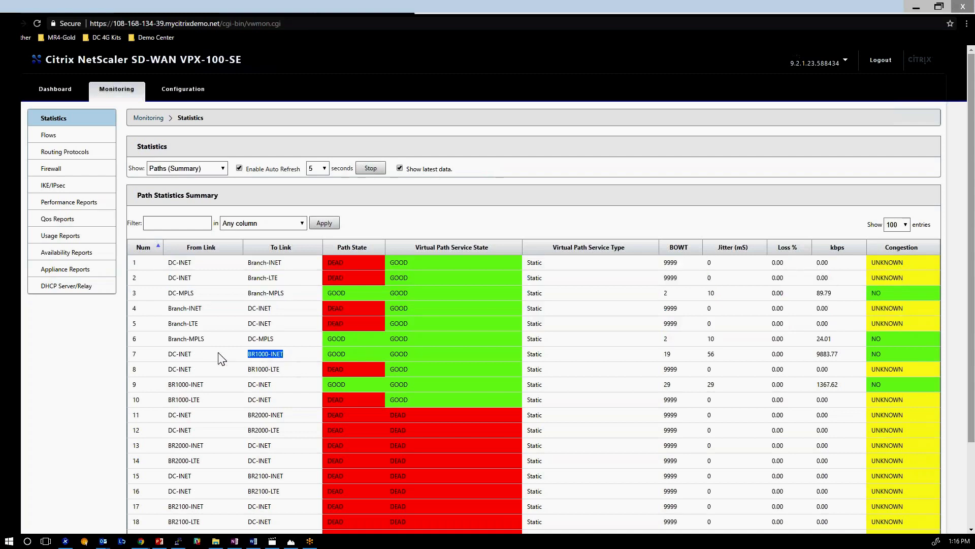
{"action": "left_click_drag", "start_coordinate": [320, 355], "coordinate": [346, 354]}
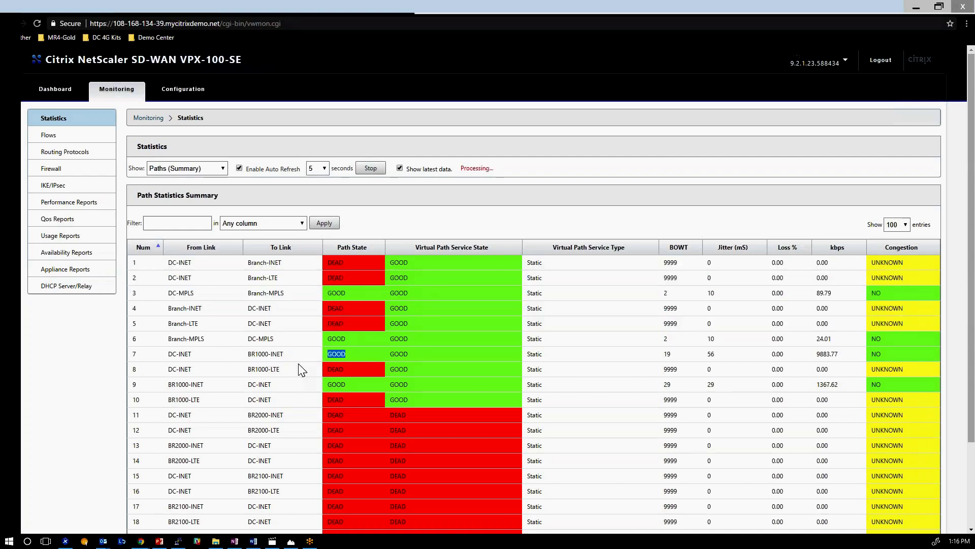
{"action": "left_click", "coordinate": [183, 89]}
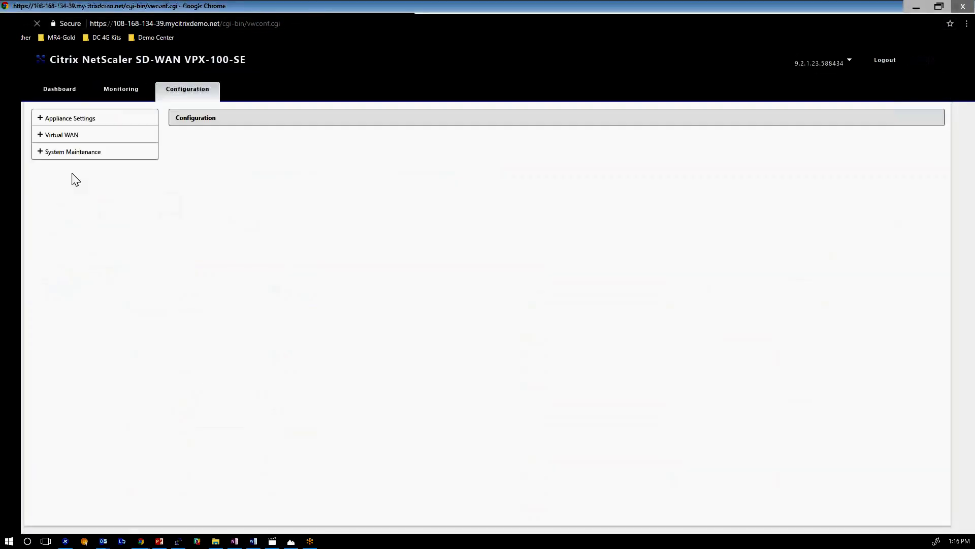
Watch ZTDBR1000's staging progress in Change Management climb from 43% to 63%.
{"action": "left_click", "coordinate": [100, 219]}
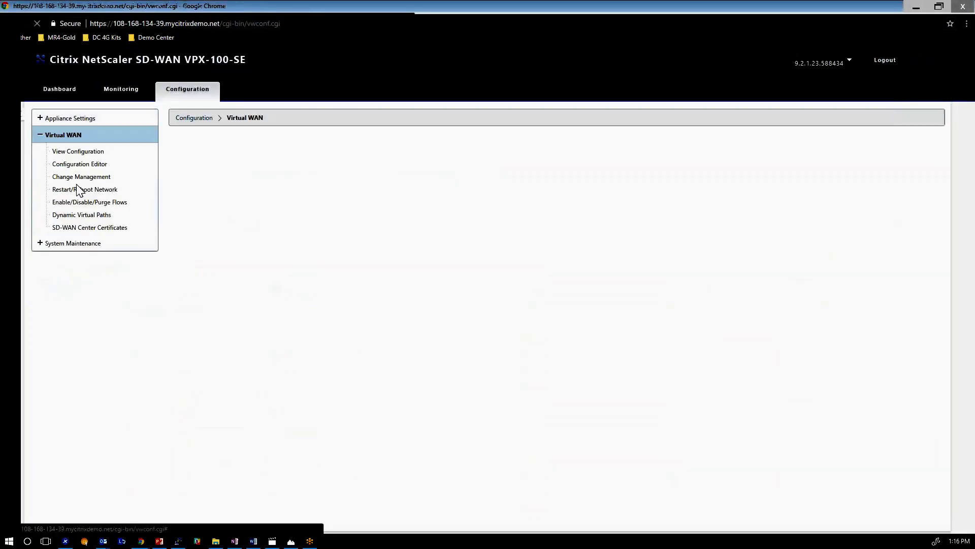
{"action": "left_click", "coordinate": [83, 176]}
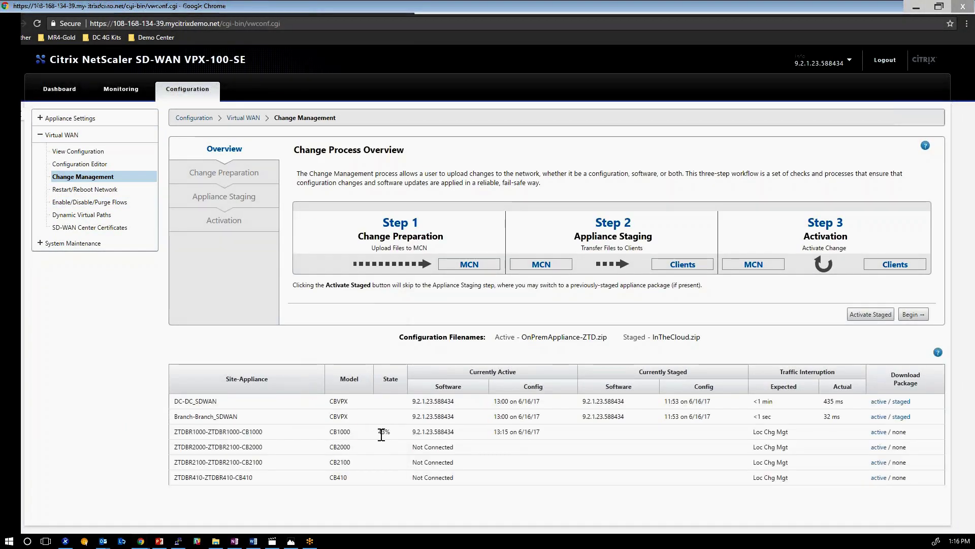
{"action": "double_click", "coordinate": [384, 431]}
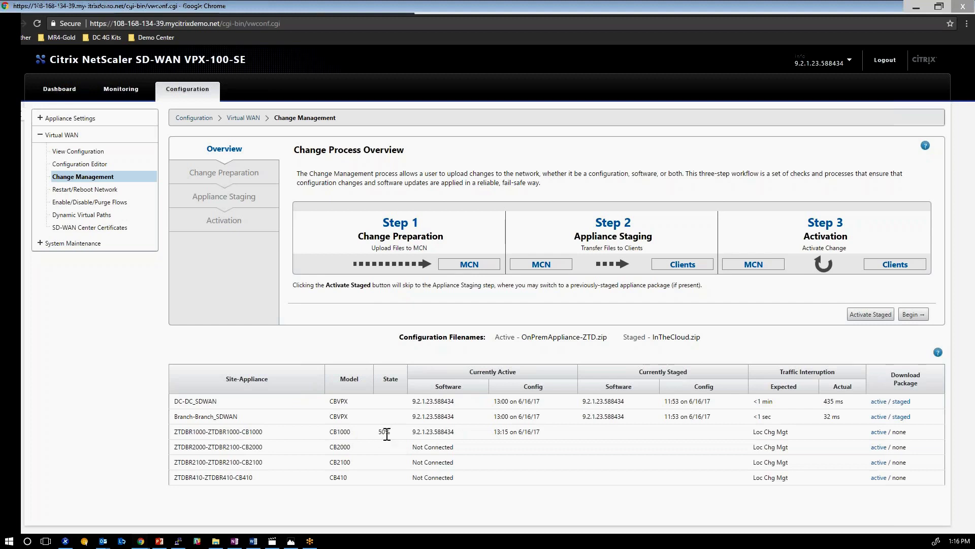
{"action": "left_click_drag", "start_coordinate": [377, 431], "coordinate": [406, 432]}
{"action": "double_click", "coordinate": [384, 432]}
{"action": "double_click", "coordinate": [384, 432]}
Recheck path statistics and the activation page, then delete the Citrix activation email in Outlook.
{"action": "key", "text": "alt+Tab"}
{"action": "key", "text": "alt+Tab"}
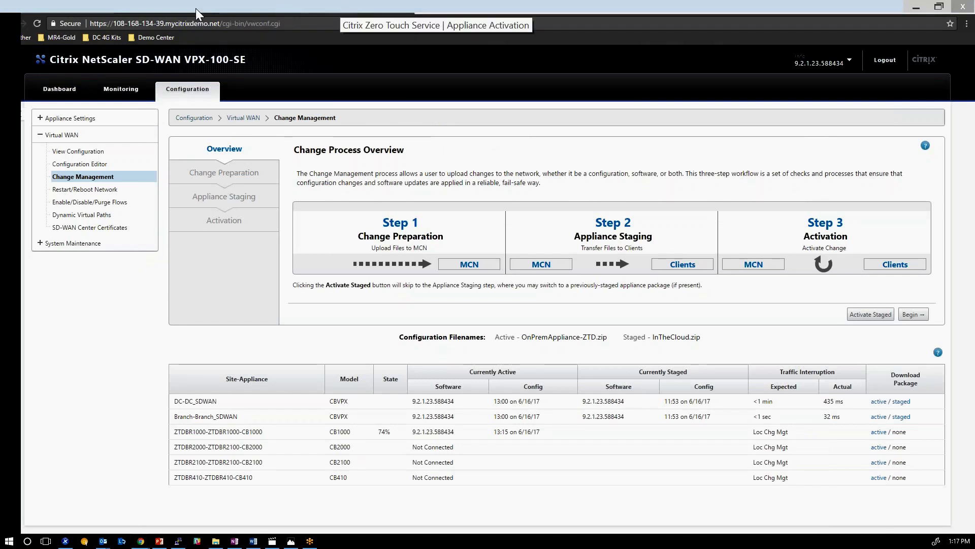
{"action": "left_click", "coordinate": [120, 88]}
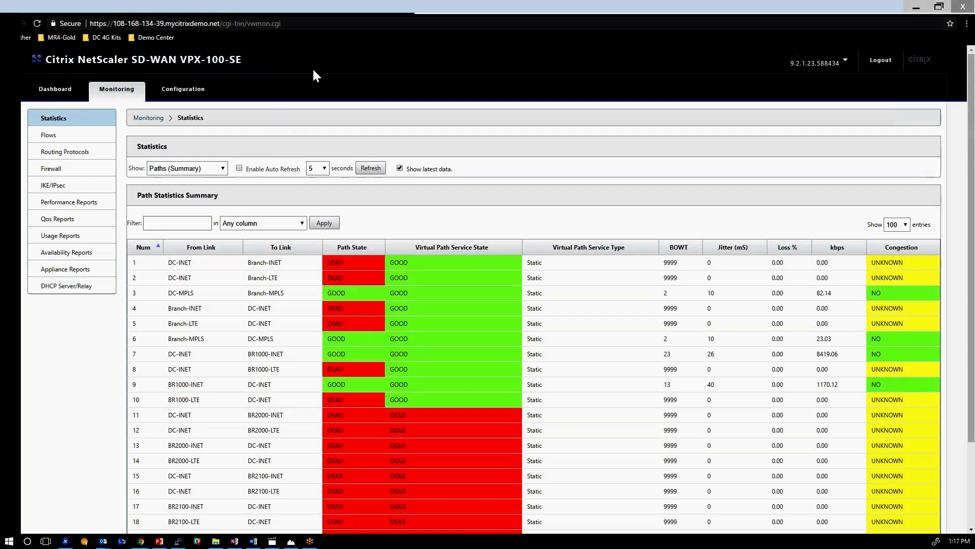
{"action": "left_click", "coordinate": [394, 9]}
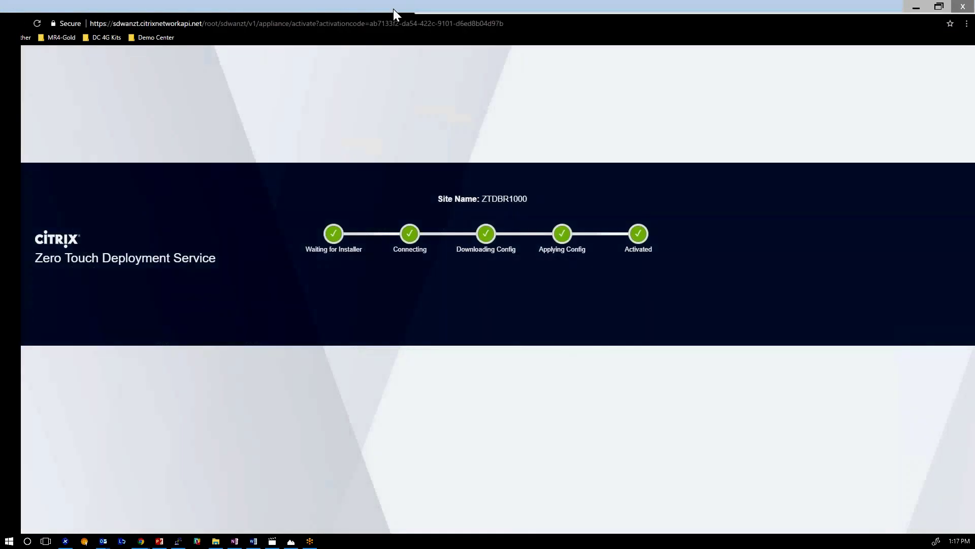
{"action": "left_click", "coordinate": [406, 4]}
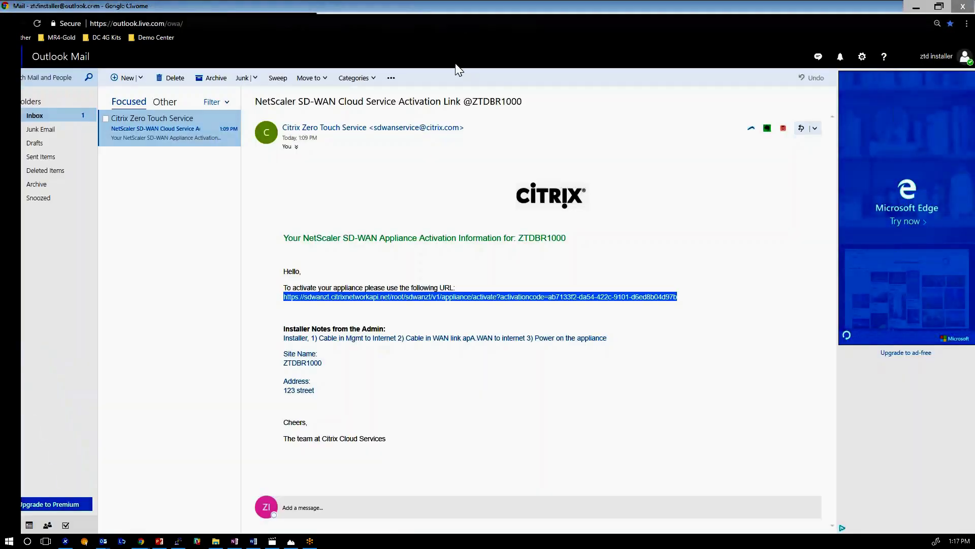
{"action": "right_click", "coordinate": [139, 130]}
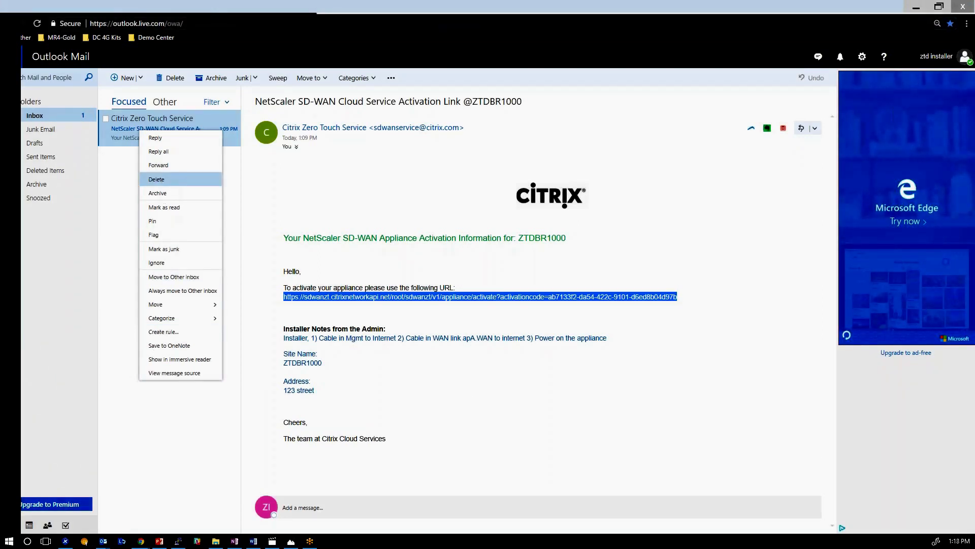
{"action": "left_click", "coordinate": [156, 179]}
{"action": "left_click", "coordinate": [155, 4]}
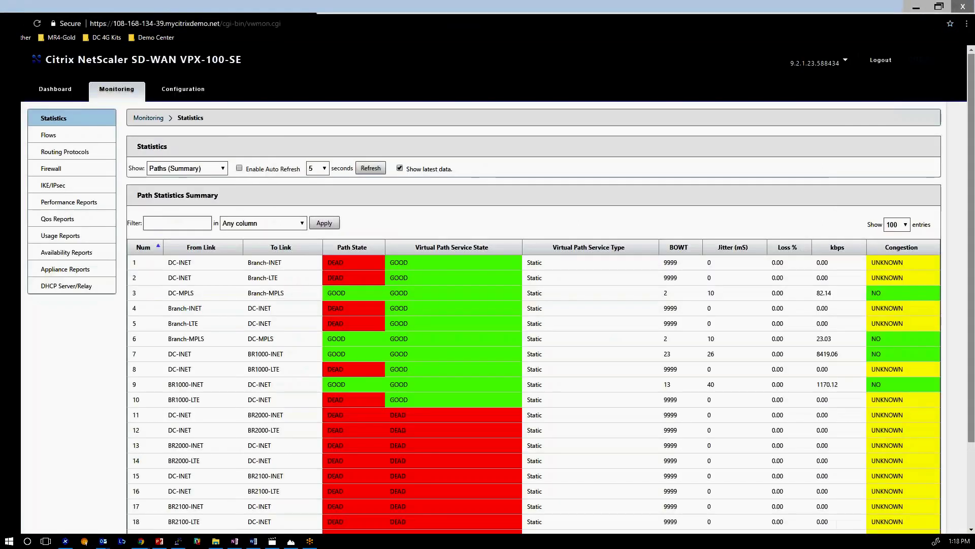
Delete ZTDBR1000's Appliance Activated record from the Zero Touch Deployment Activation History.
{"action": "left_click", "coordinate": [60, 5]}
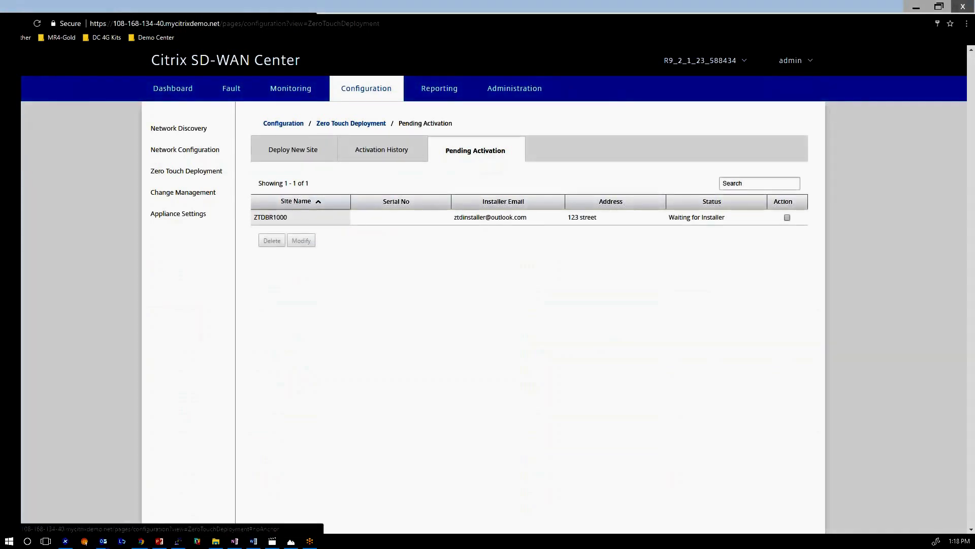
{"action": "left_click", "coordinate": [390, 161]}
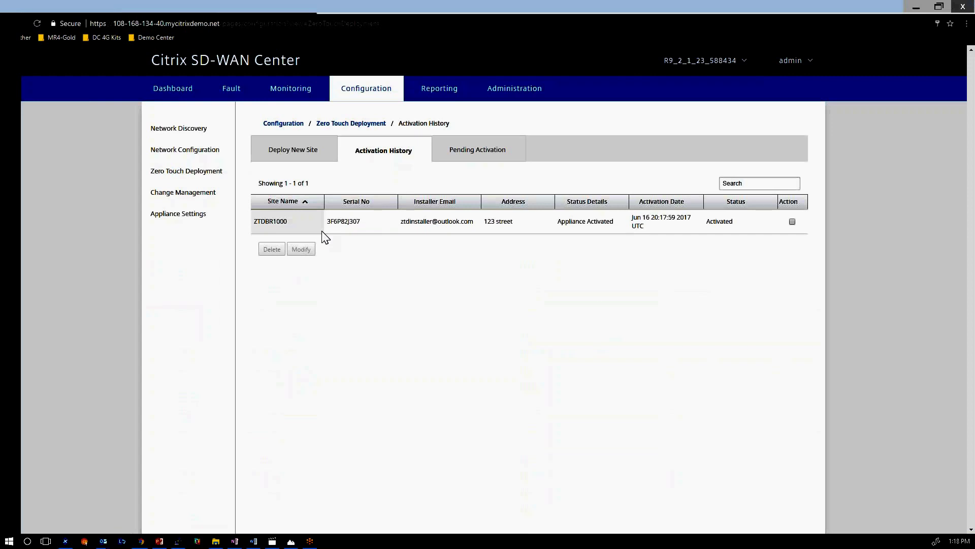
{"action": "left_click", "coordinate": [495, 149]}
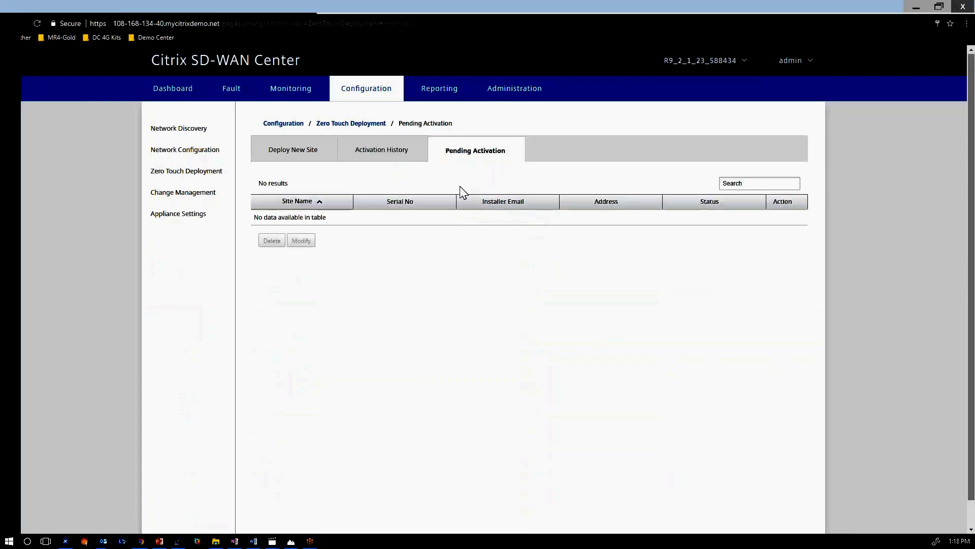
{"action": "left_click", "coordinate": [381, 150]}
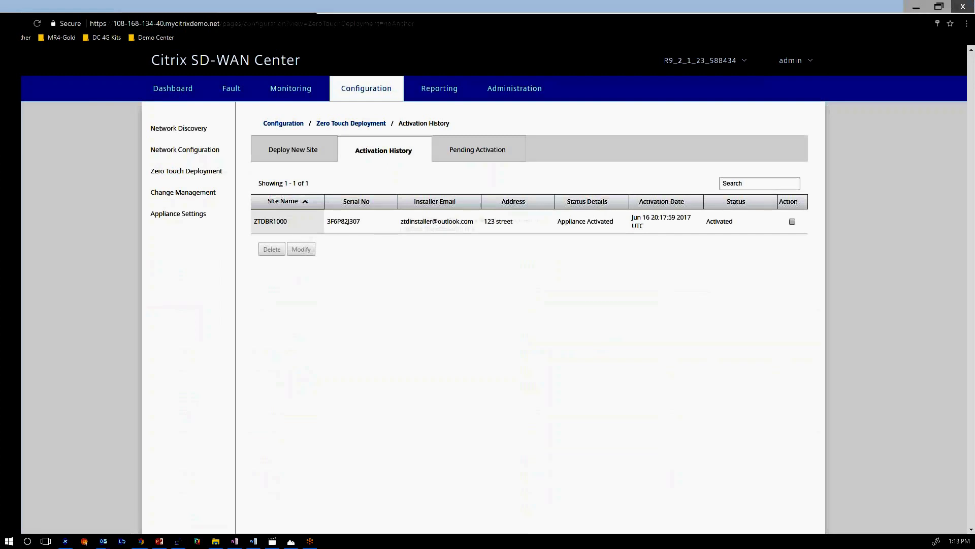
{"action": "left_click_drag", "start_coordinate": [558, 221], "coordinate": [609, 221]}
{"action": "left_click", "coordinate": [792, 222]}
{"action": "left_click", "coordinate": [273, 250]}
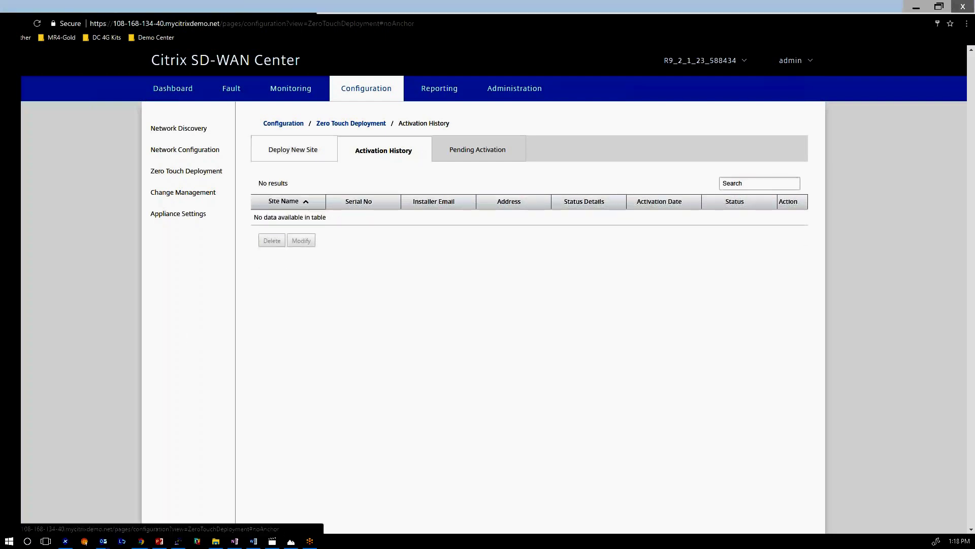
{"action": "left_click", "coordinate": [300, 155]}
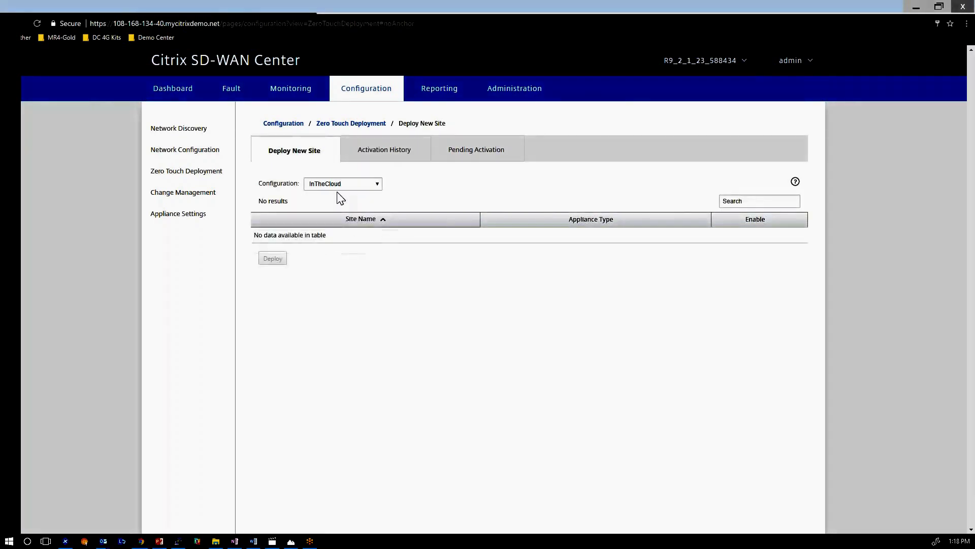
Choose the OnPremAppliance-ZTD configuration and review ZTDBR1000 with its cb1000 appliance type.
{"action": "left_click", "coordinate": [350, 184]}
{"action": "left_click", "coordinate": [350, 203]}
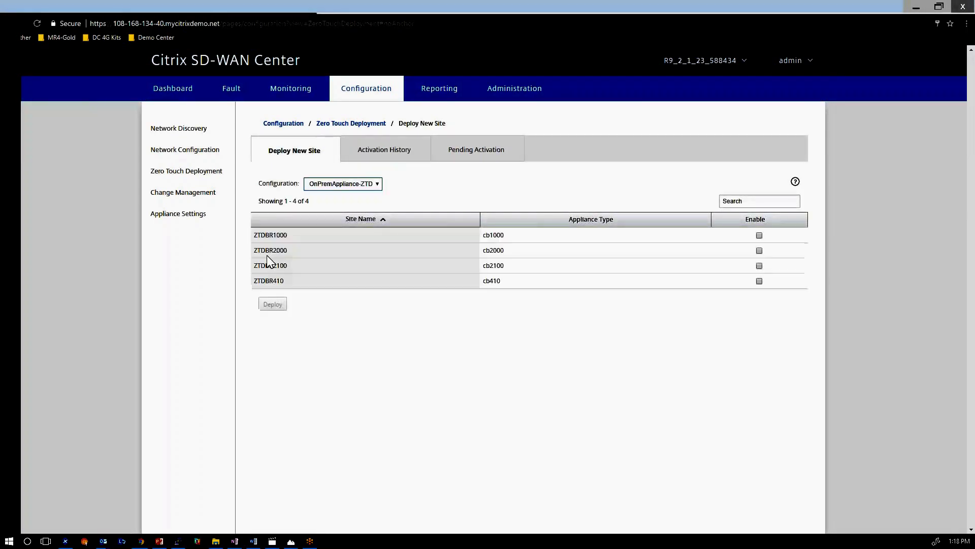
{"action": "left_click_drag", "start_coordinate": [276, 235], "coordinate": [526, 237]}
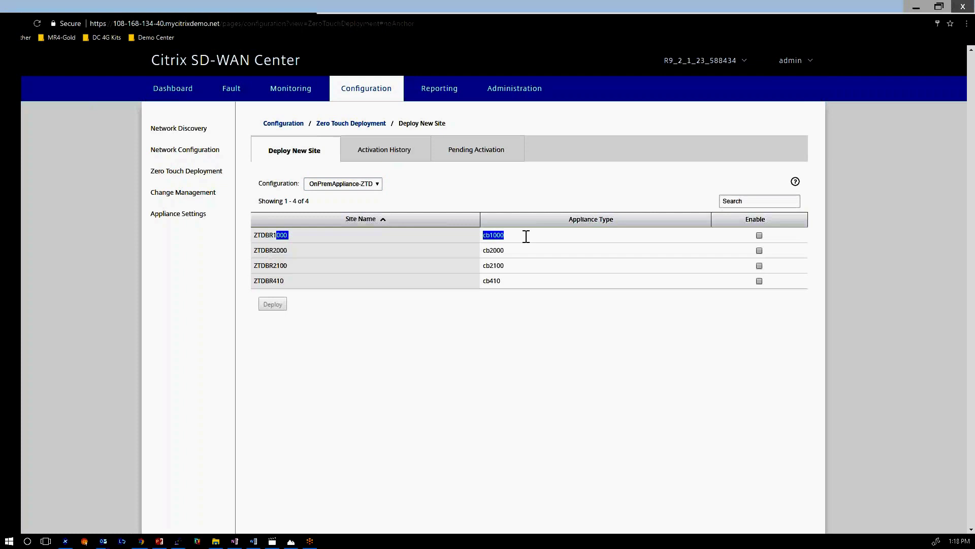
{"action": "left_click", "coordinate": [379, 185]}
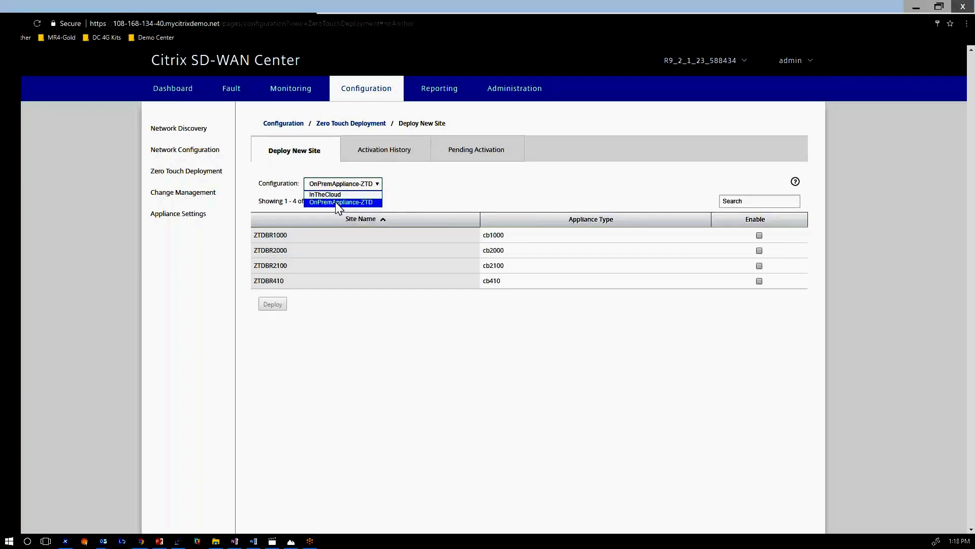
{"action": "left_click", "coordinate": [333, 203]}
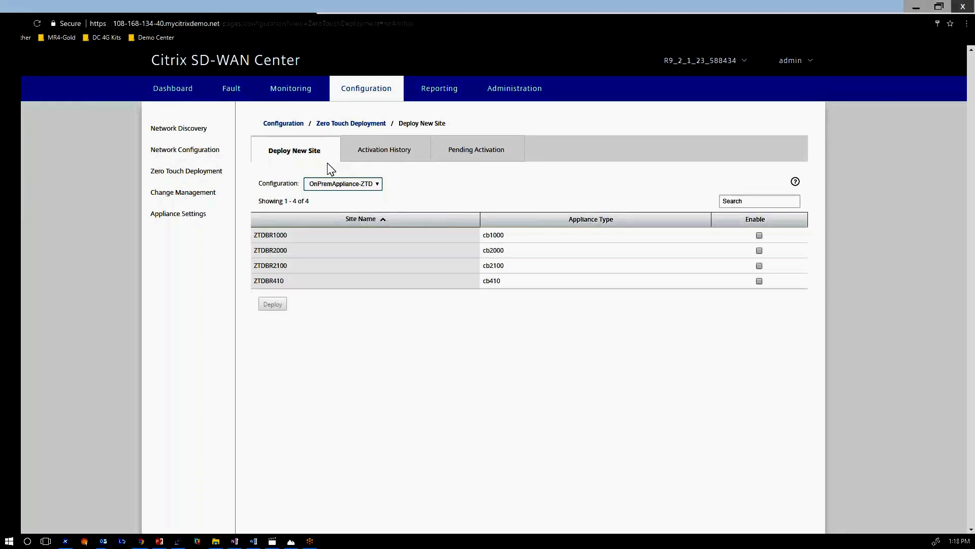
{"action": "mouse_move", "coordinate": [345, 156]}
{"action": "left_mouse_down"}
{"action": "mouse_move", "coordinate": [358, 163]}
{"action": "mouse_move", "coordinate": [350, 168]}
{"action": "left_mouse_up"}
{"action": "mouse_move", "coordinate": [391, 230]}
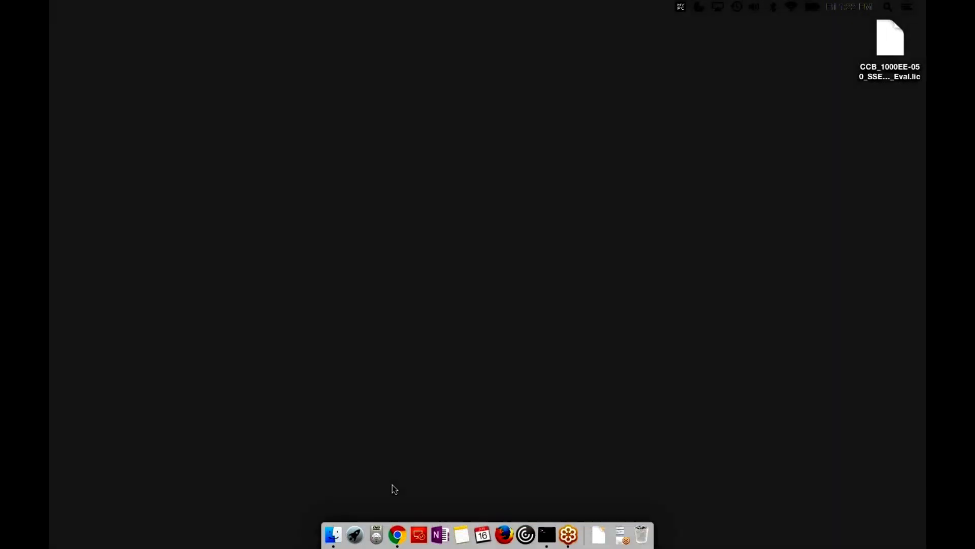
{"action": "left_click", "coordinate": [401, 539]}
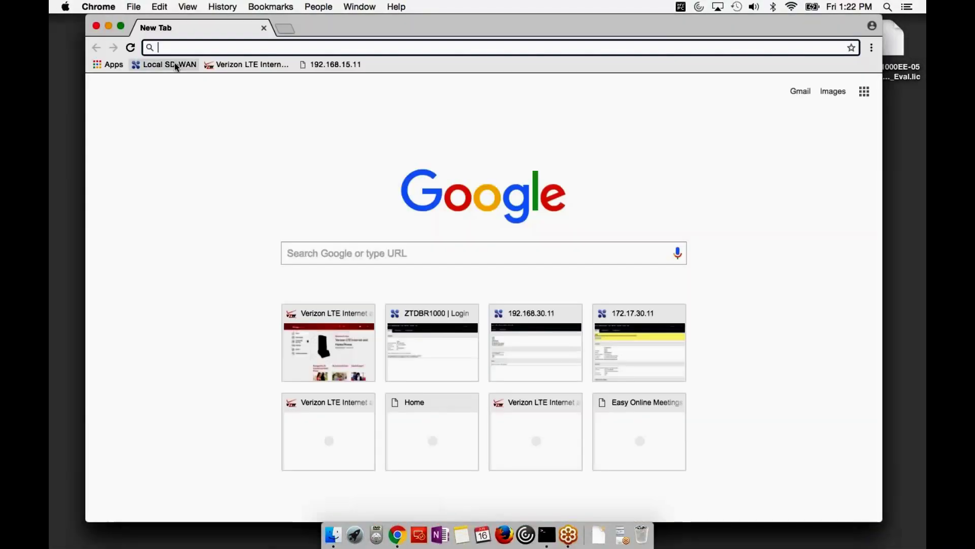
{"action": "left_click", "coordinate": [175, 64]}
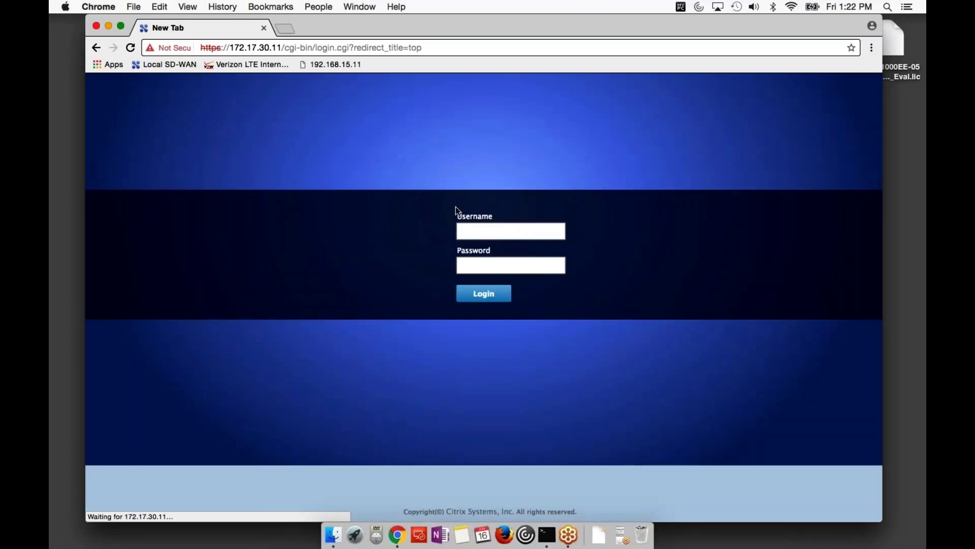
Log in with the saved credentials and scroll through the dashboard's ZTDBR1000 system status.
{"action": "key", "text": "super+backslash"}
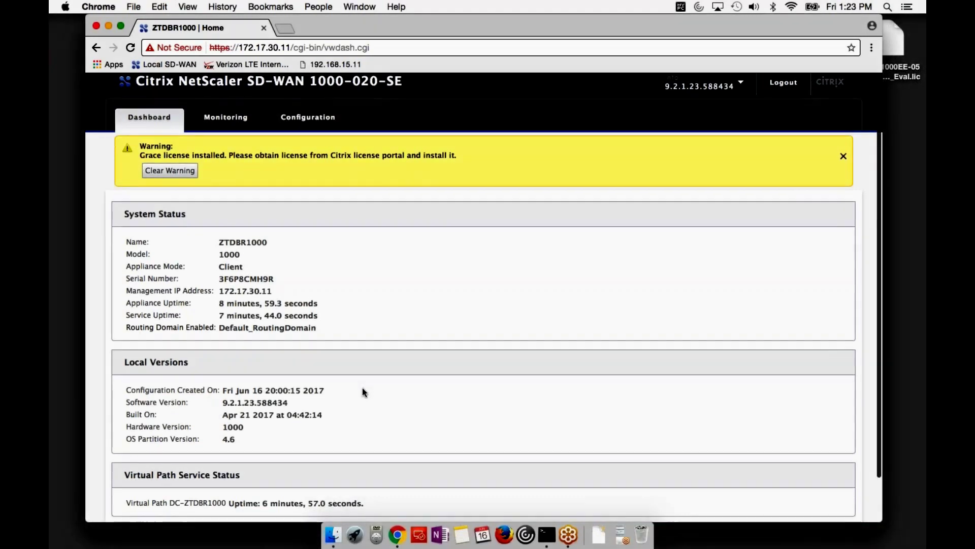
{"action": "scroll", "coordinate": [362, 390], "scroll_direction": "down", "scroll_amount": 3}
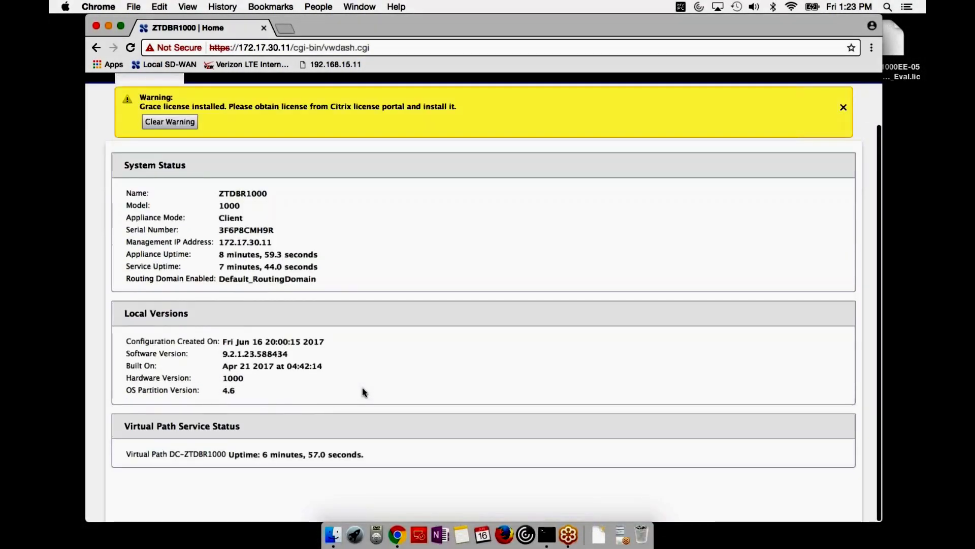
{"action": "scroll", "coordinate": [362, 390], "scroll_direction": "up", "scroll_amount": 2}
Review the Paths (Summary) statistics: INET paths GOOD, BR1000-LTE paths DEAD.
{"action": "left_click", "coordinate": [226, 117]}
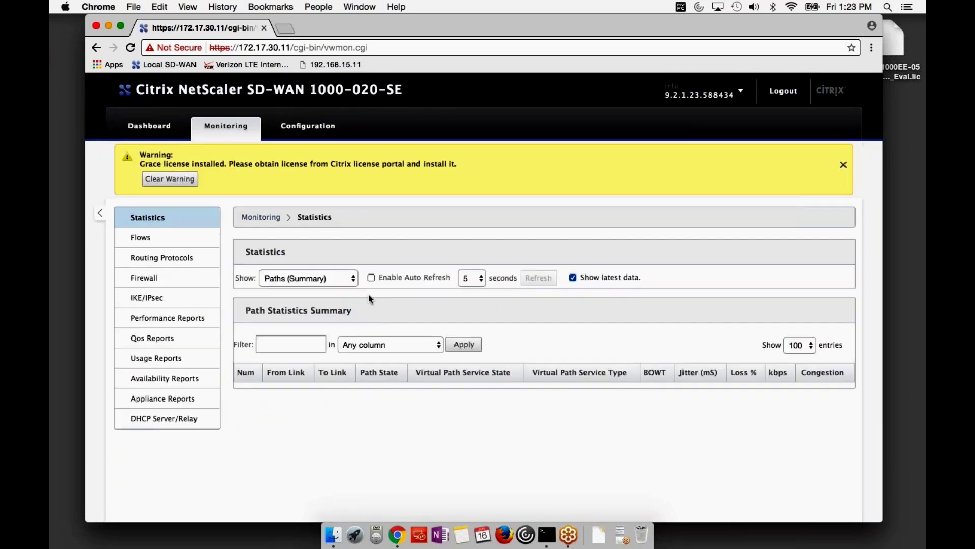
{"action": "scroll", "coordinate": [378, 310], "scroll_direction": "down", "scroll_amount": 1}
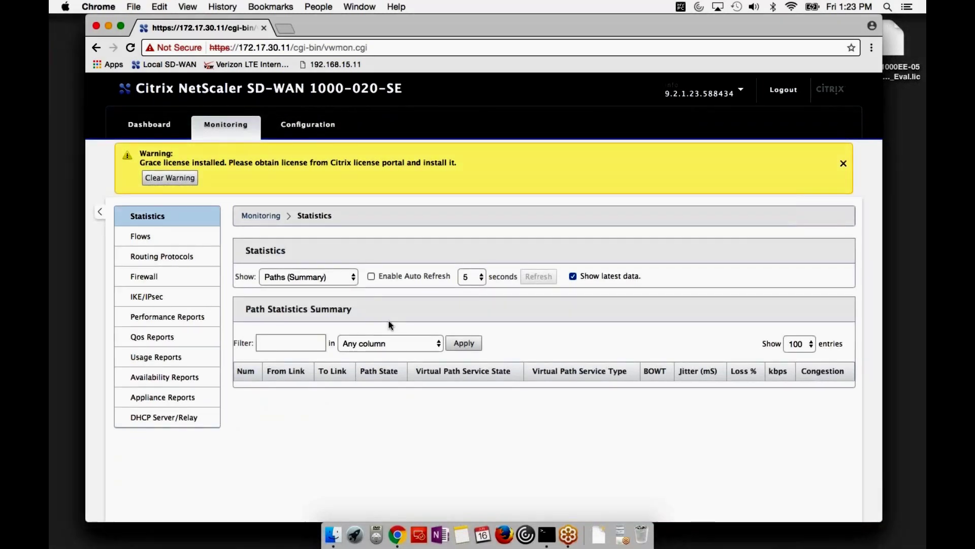
{"action": "scroll", "coordinate": [383, 382], "scroll_direction": "down", "scroll_amount": 2}
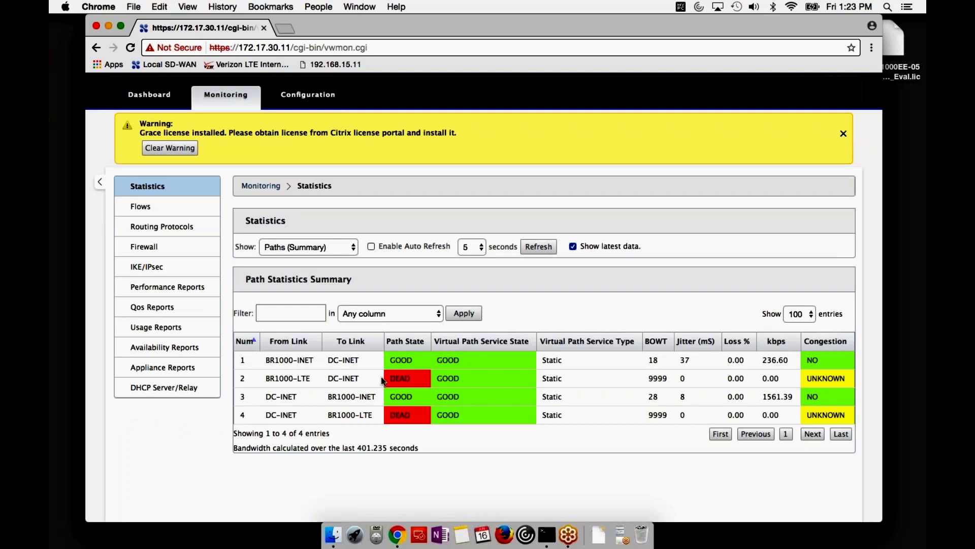
{"action": "scroll", "coordinate": [366, 368], "scroll_direction": "up", "scroll_amount": 1}
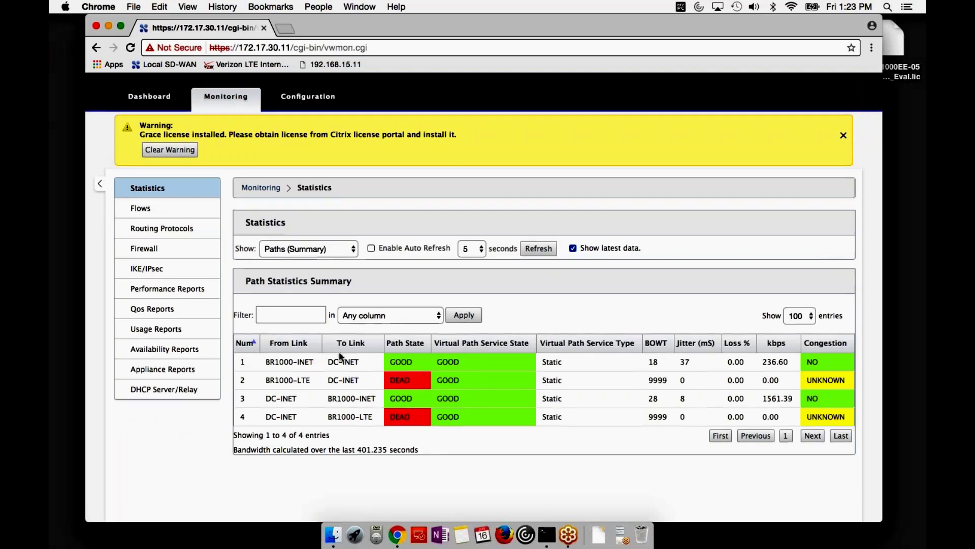
{"action": "scroll", "coordinate": [341, 356], "scroll_direction": "up", "scroll_amount": 2}
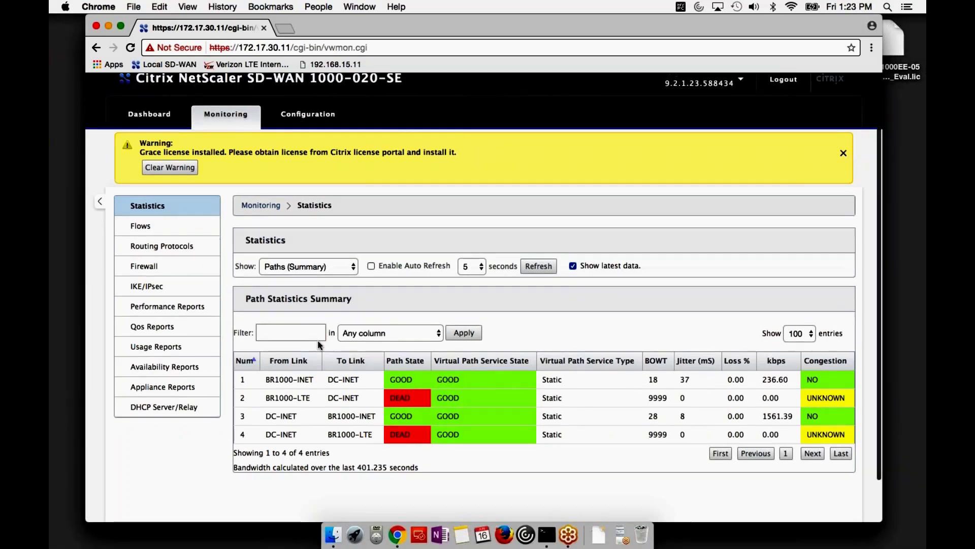
{"action": "left_click", "coordinate": [313, 129]}
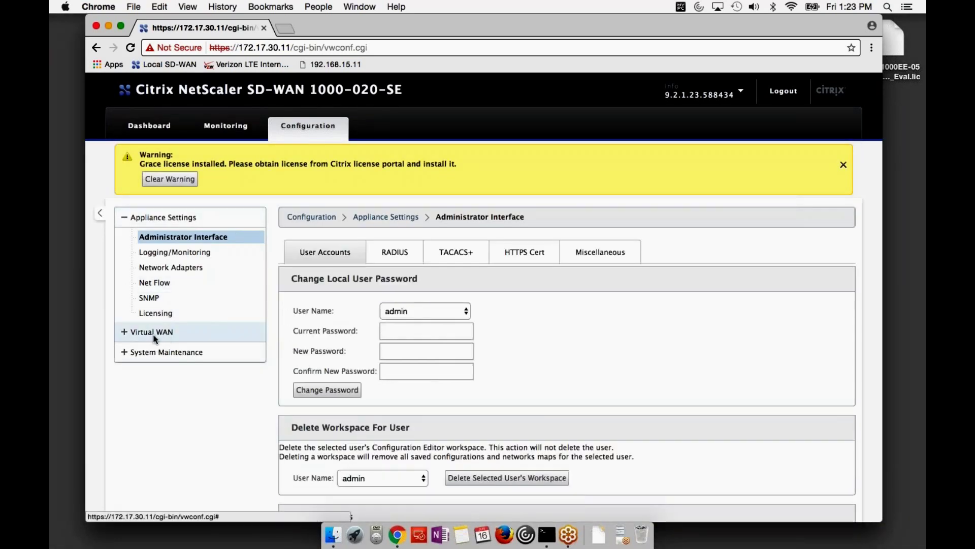
Reload the Licensing page to confirm the appliance is Unlicensed, then expand System Maintenance.
{"action": "left_click", "coordinate": [156, 313]}
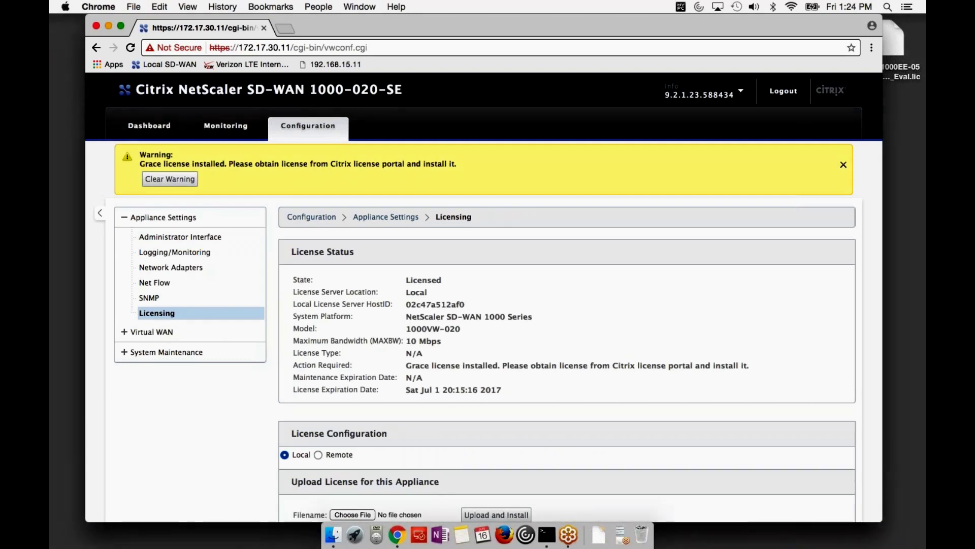
{"action": "scroll", "coordinate": [485, 298], "scroll_direction": "down", "scroll_amount": 2}
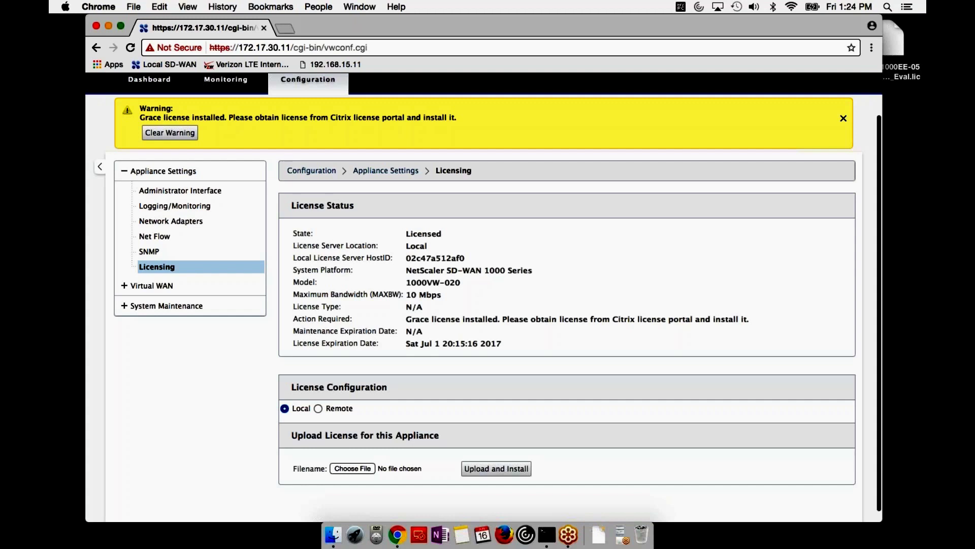
{"action": "scroll", "coordinate": [483, 304], "scroll_direction": "up", "scroll_amount": 1}
{"action": "key", "text": "super+r"}
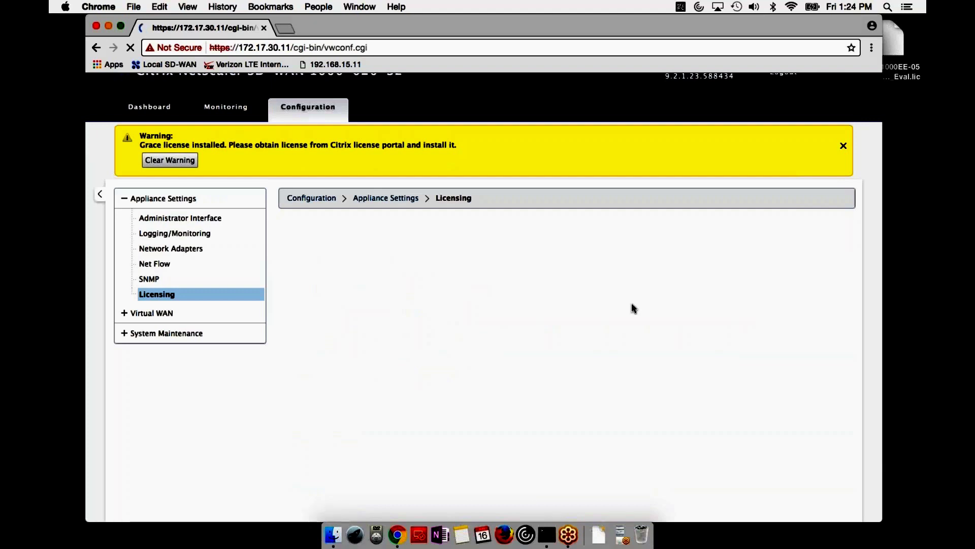
{"action": "scroll", "coordinate": [632, 309], "scroll_direction": "down", "scroll_amount": 3}
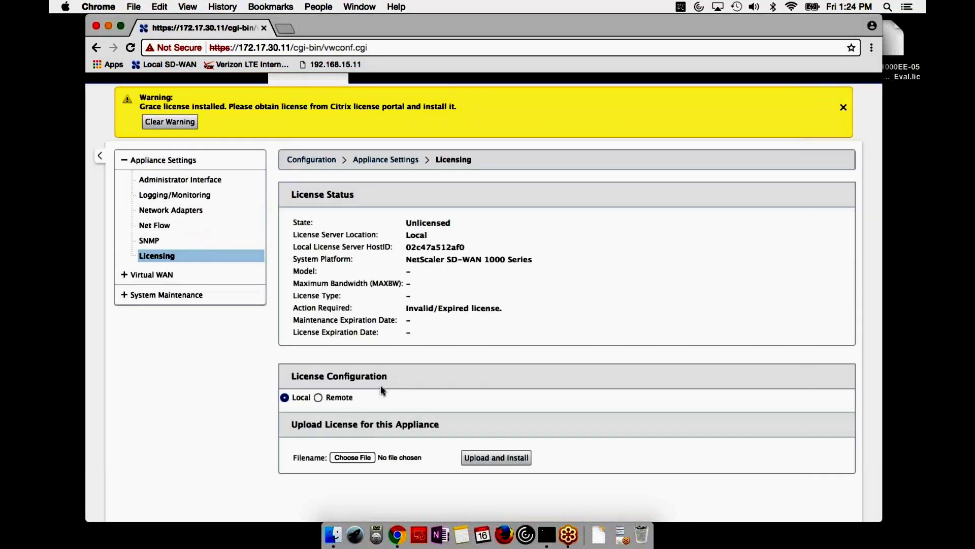
{"action": "left_click_drag", "start_coordinate": [405, 223], "coordinate": [431, 236]}
{"action": "left_click", "coordinate": [455, 239]}
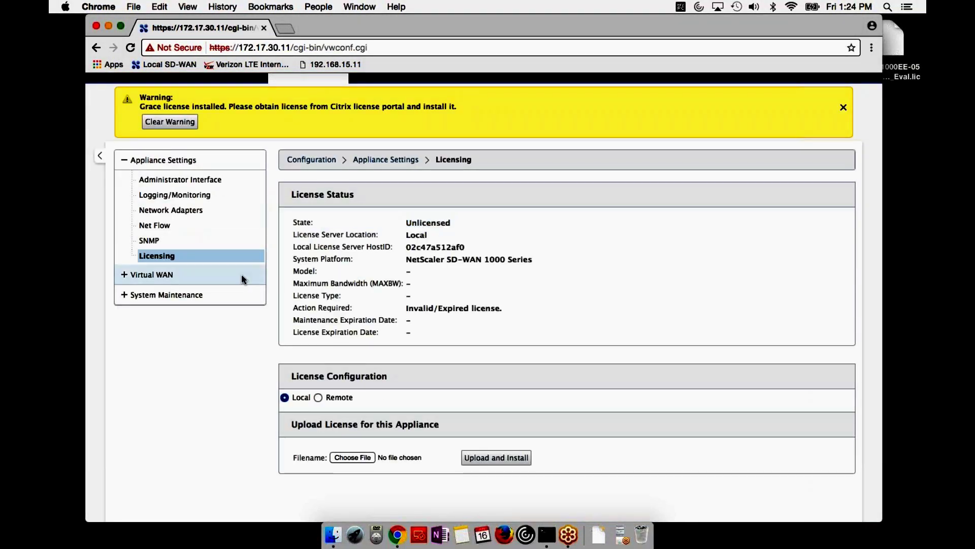
{"action": "left_click", "coordinate": [163, 295]}
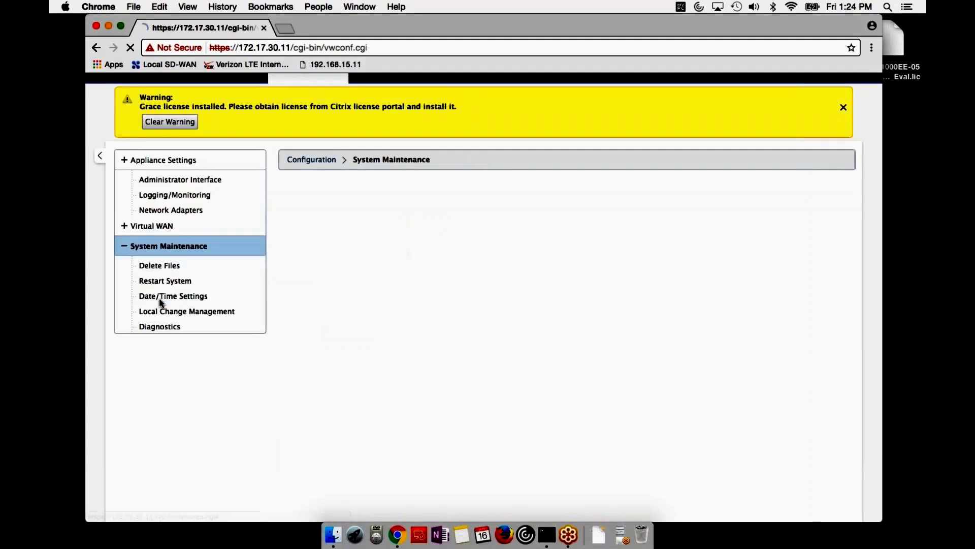
On the Configuration Reset page, start reverting the appliance configuration to factory defaults.
{"action": "left_click", "coordinate": [259, 312]}
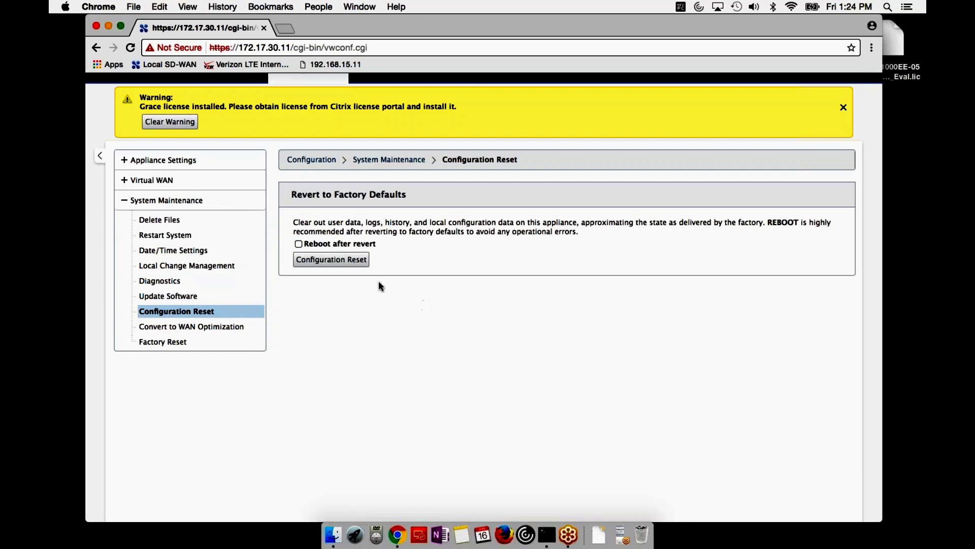
{"action": "left_click", "coordinate": [331, 259]}
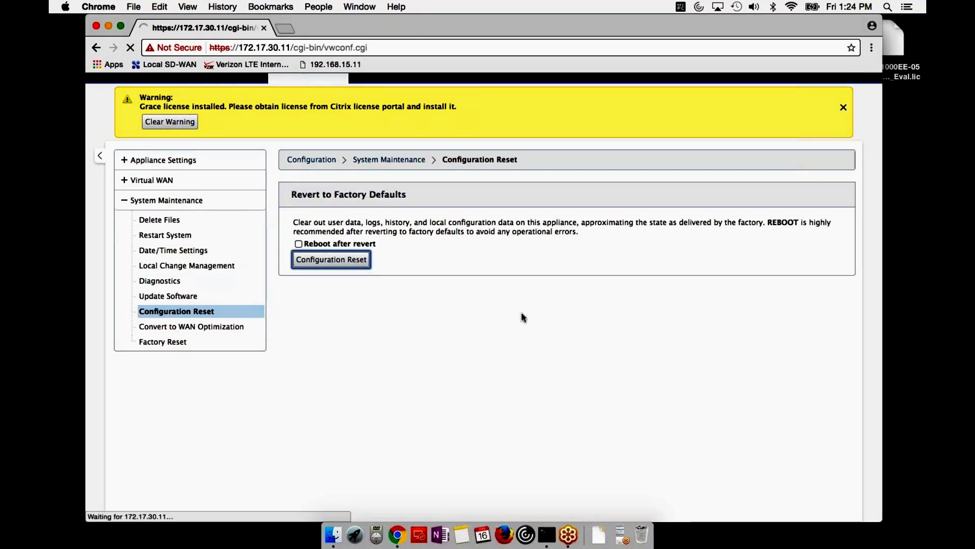